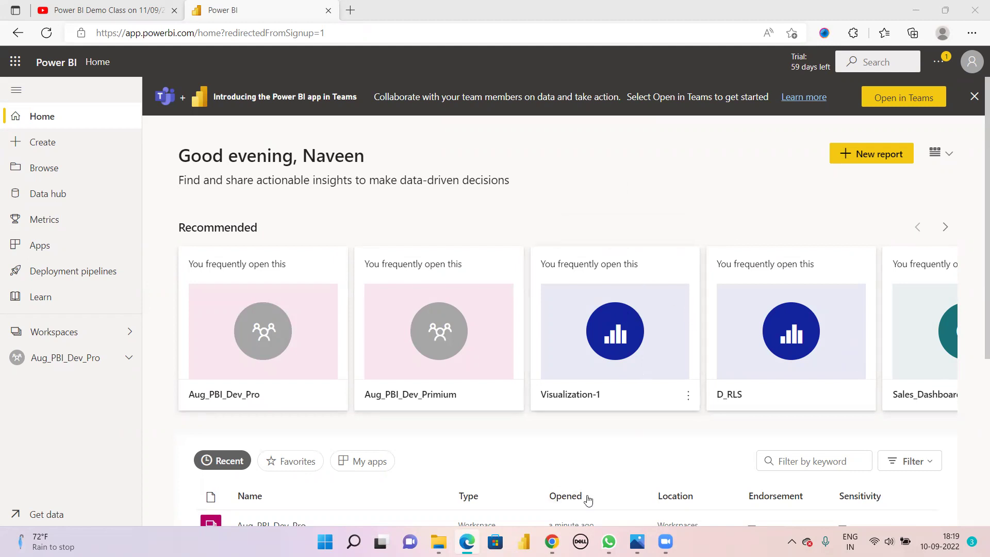
Step: Open the Visualization-1 report in the Aug_PBI_Dev_Pro workspace
{"action": "left_click", "coordinate": [80, 333]}
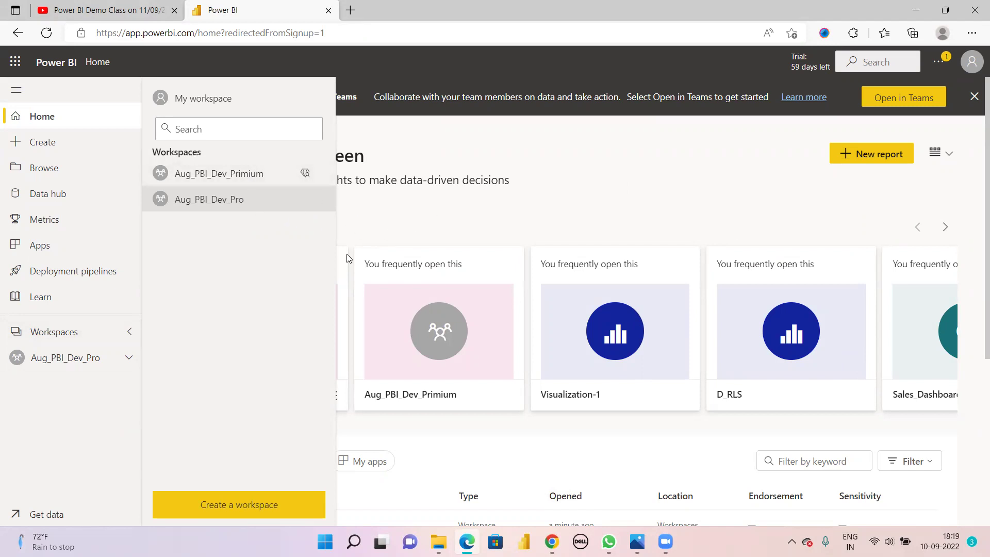
{"action": "left_click", "coordinate": [245, 204]}
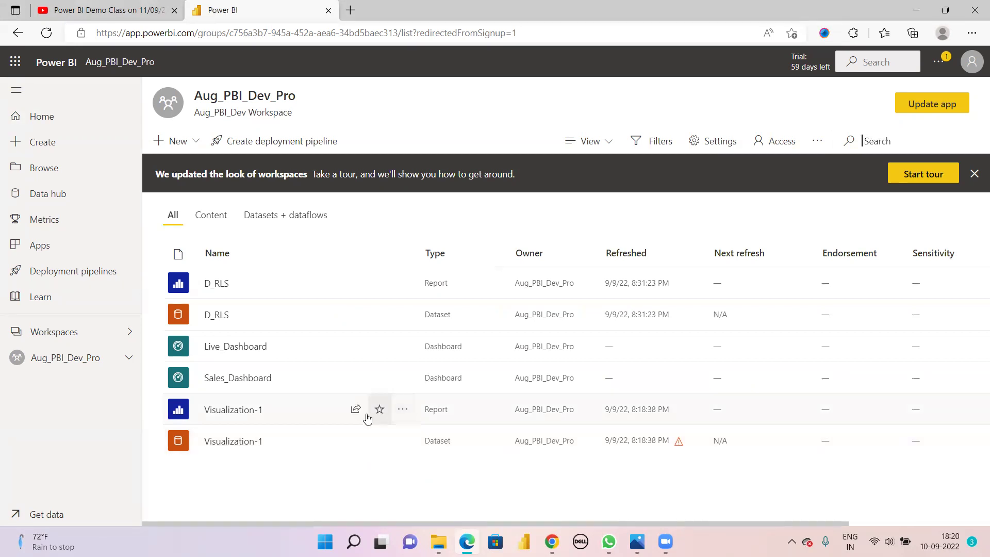
{"action": "left_click", "coordinate": [226, 411]}
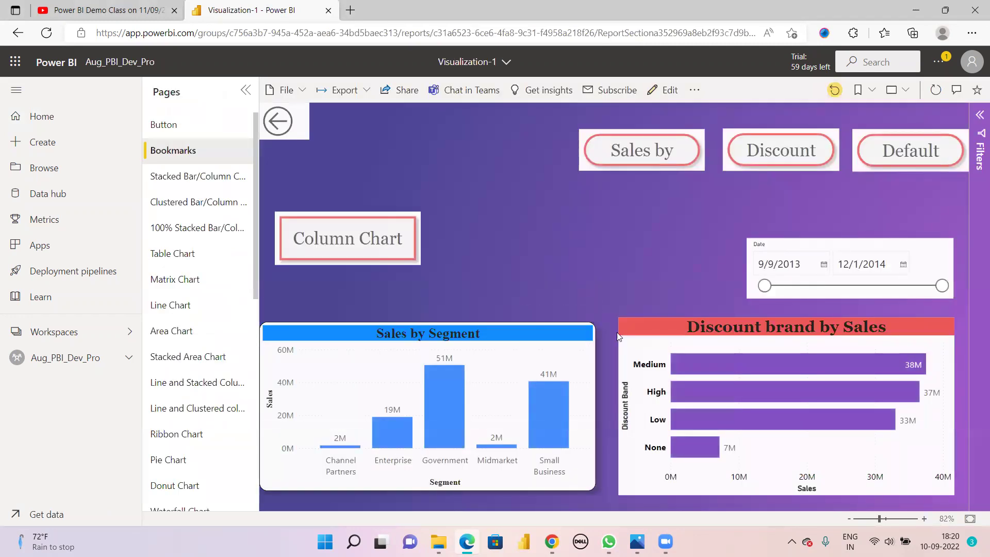
Step: Try the Sales by, Discount and Default bookmark buttons, and view the Stacked Bar/Column Chart page
{"action": "left_click", "coordinate": [643, 156]}
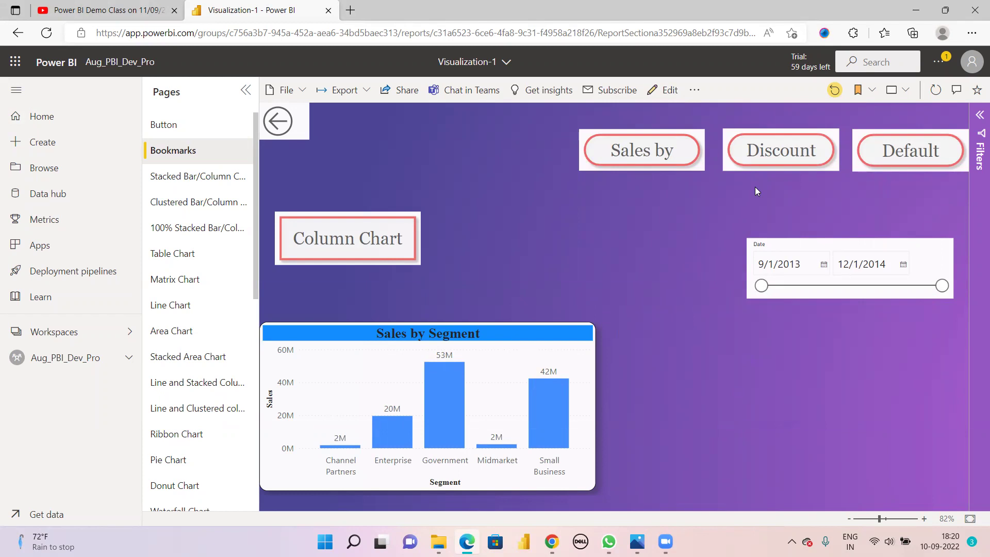
{"action": "left_click", "coordinate": [779, 153]}
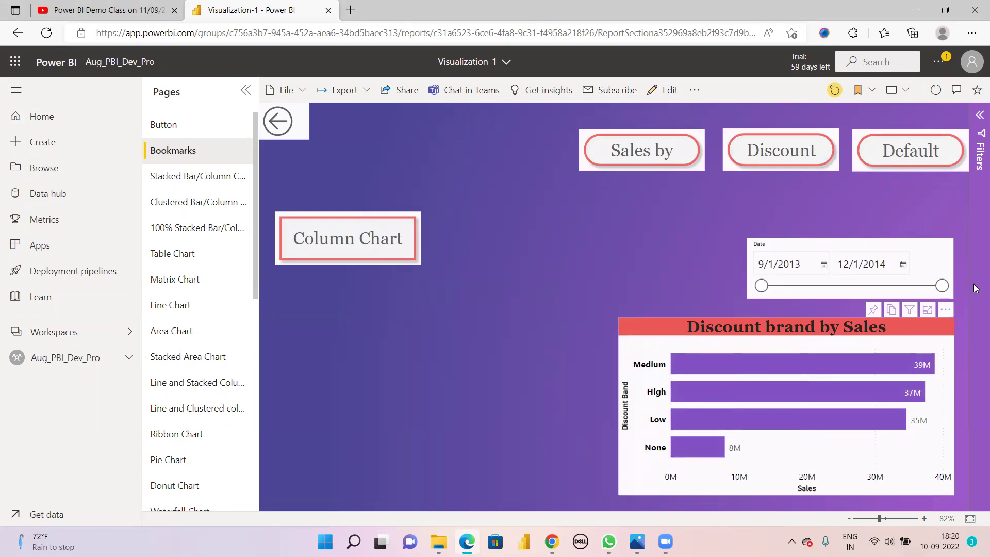
{"action": "left_click", "coordinate": [918, 159]}
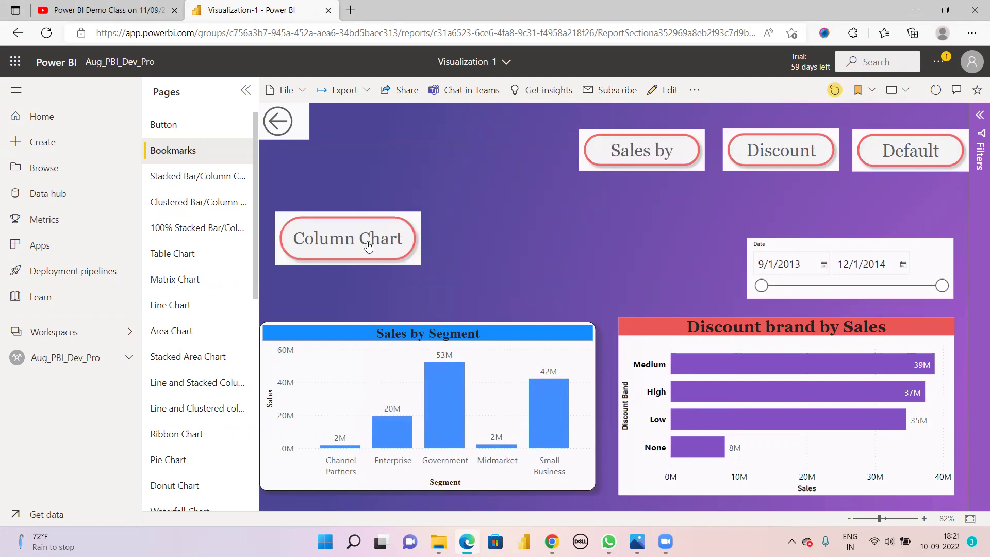
{"action": "left_click", "coordinate": [182, 178]}
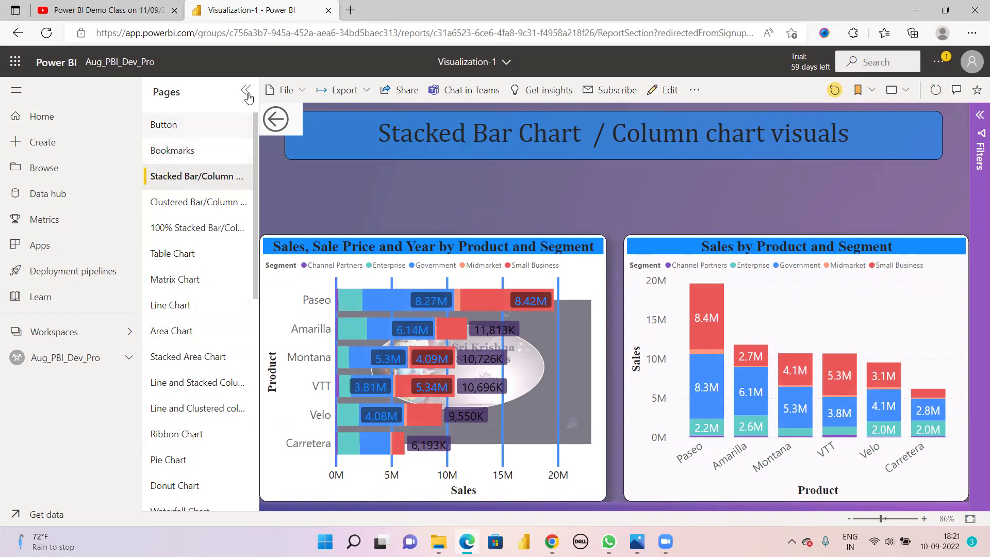
Step: Return to the Aug_PBI_Dev_Pro workspace and open the scheduled refresh settings of the Visualization-1 dataset
{"action": "left_click", "coordinate": [138, 62]}
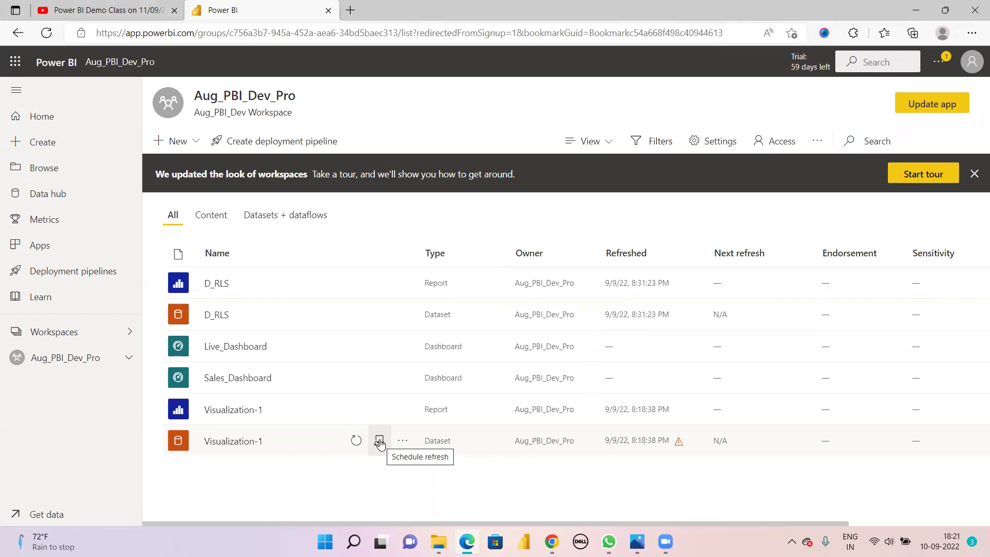
{"action": "left_click", "coordinate": [380, 441]}
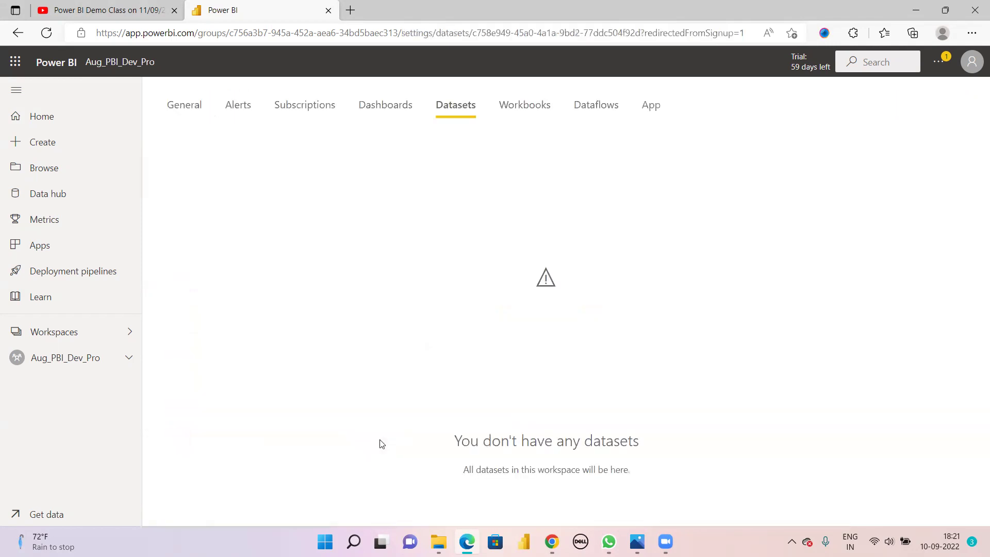
{"action": "scroll", "coordinate": [440, 374], "scroll_direction": "down", "scroll_amount": 3}
{"action": "scroll", "coordinate": [444, 391], "scroll_direction": "up", "scroll_amount": 3}
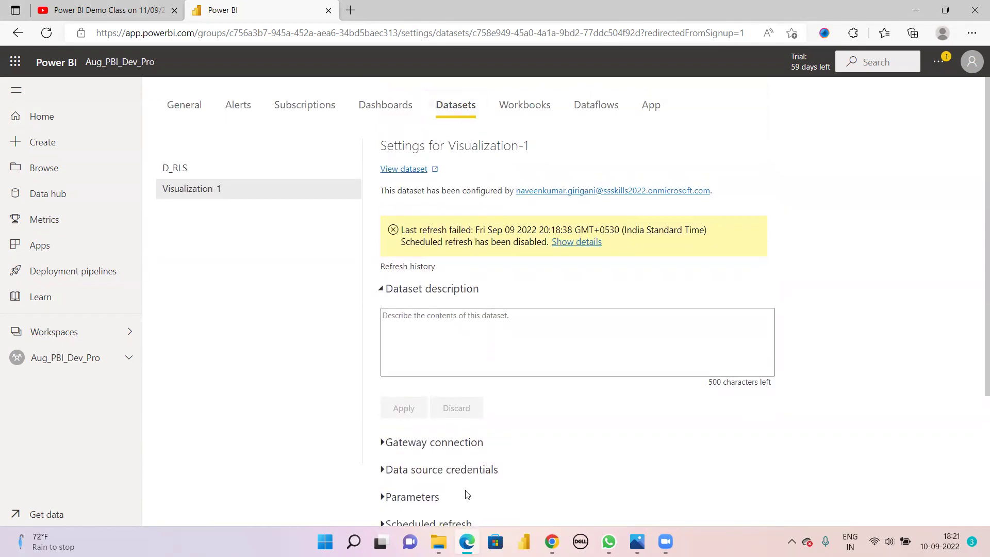
Step: Switch to File Explorer, launch ZoomIt64 from the Softwares\ZoomIt folder on drive D, and close the Explorer window
{"action": "key", "text": "alt+Tab"}
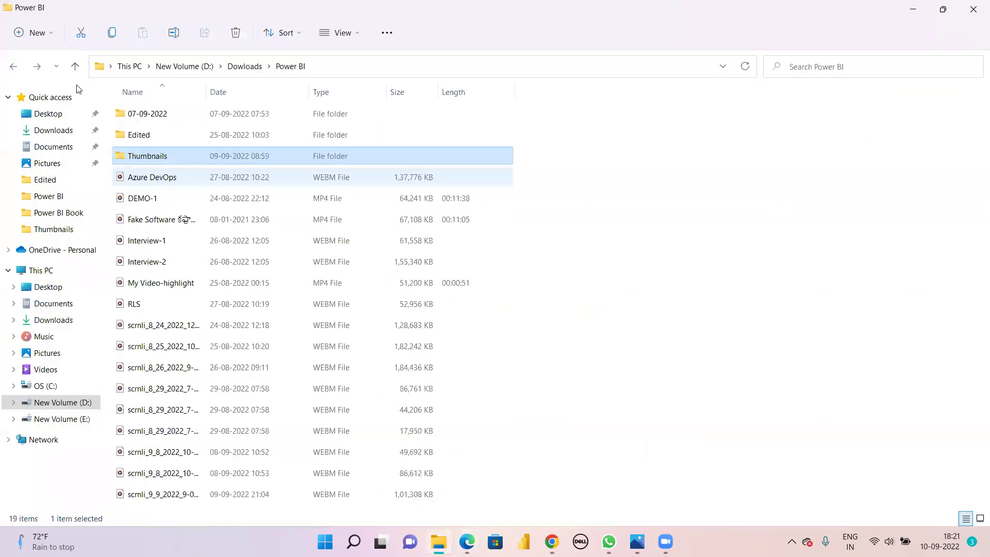
{"action": "left_click", "coordinate": [13, 66]}
{"action": "left_click", "coordinate": [13, 66]}
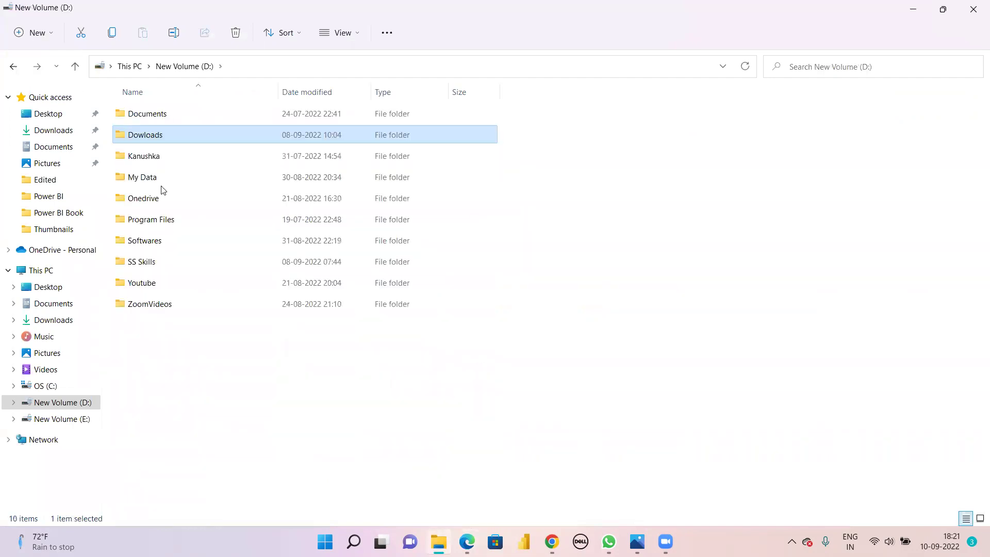
{"action": "double_click", "coordinate": [155, 242]}
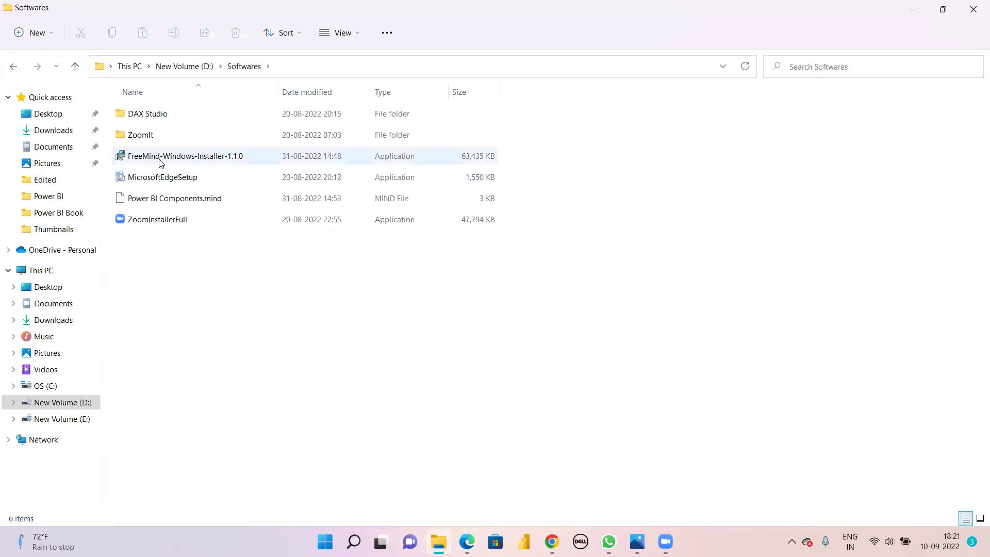
{"action": "double_click", "coordinate": [159, 137]}
{"action": "left_click", "coordinate": [158, 160]}
{"action": "left_click", "coordinate": [974, 9]}
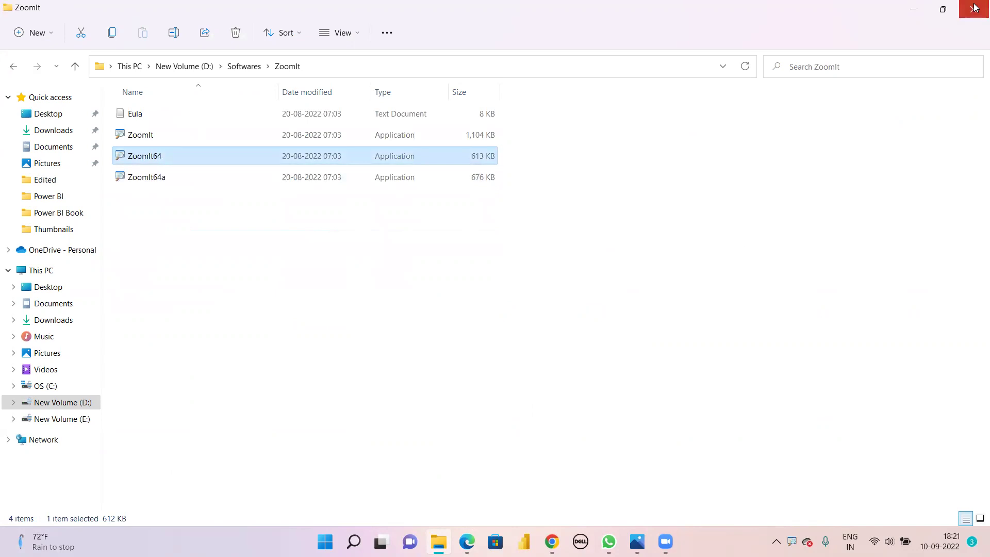
Step: Expand the Visualization-1 dataset's gateway connection settings, outline the data gateway notice with a red rectangle and examine the personal gateway option
{"action": "scroll", "coordinate": [517, 281], "scroll_direction": "down", "scroll_amount": 3}
{"action": "left_click", "coordinate": [382, 309]}
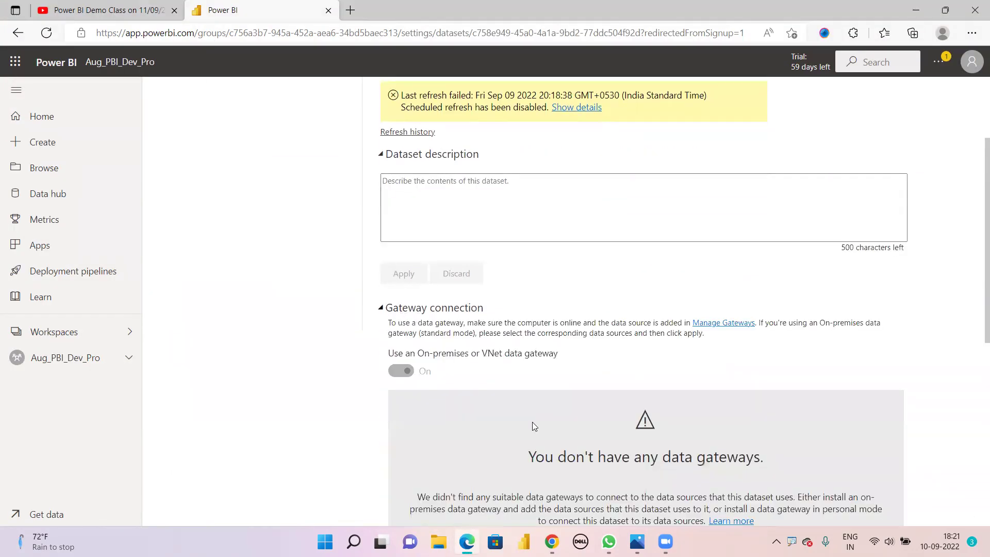
{"action": "scroll", "coordinate": [534, 426], "scroll_direction": "down", "scroll_amount": 2}
{"action": "mouse_move", "coordinate": [387, 324]}
{"action": "left_mouse_down"}
{"action": "mouse_move", "coordinate": [436, 417]}
{"action": "mouse_move", "coordinate": [760, 477]}
{"action": "mouse_move", "coordinate": [903, 478]}
{"action": "left_mouse_up"}
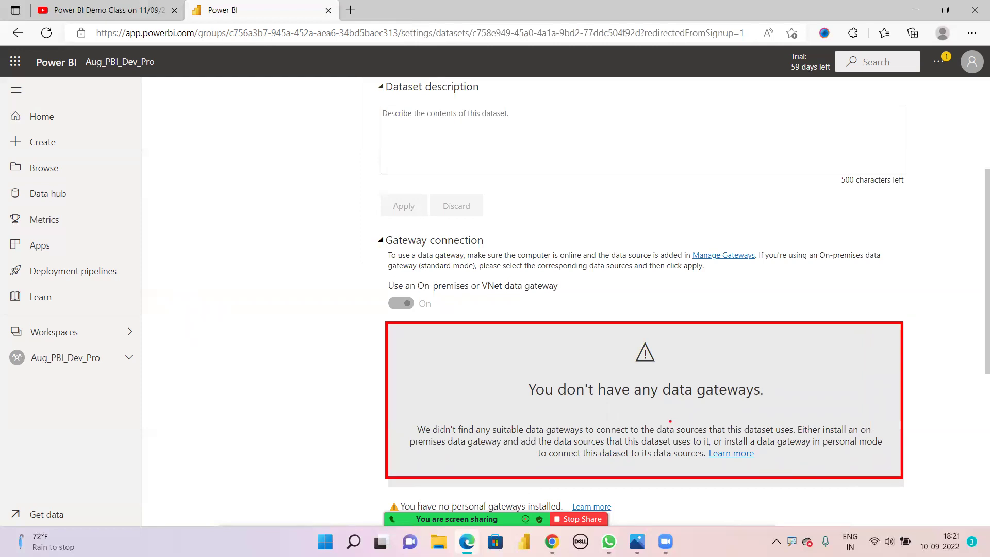
{"action": "scroll", "coordinate": [586, 422], "scroll_direction": "down", "scroll_amount": 4}
{"action": "scroll", "coordinate": [585, 418], "scroll_direction": "up", "scroll_amount": 1}
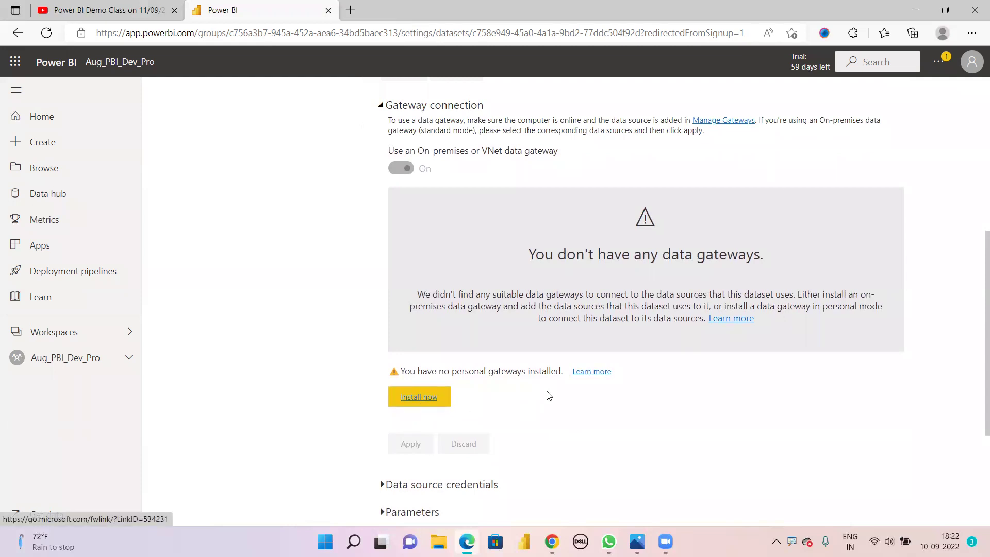
Step: Open the Data Gateway download page from the Power BI service's download options
{"action": "scroll", "coordinate": [549, 396], "scroll_direction": "up", "scroll_amount": 5}
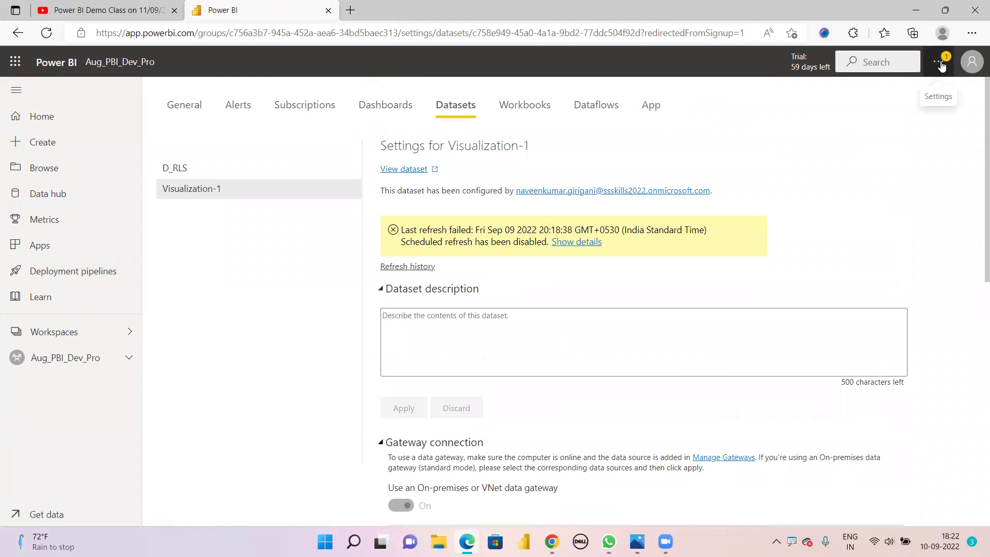
{"action": "left_click", "coordinate": [941, 64]}
{"action": "mouse_move", "coordinate": [925, 130]}
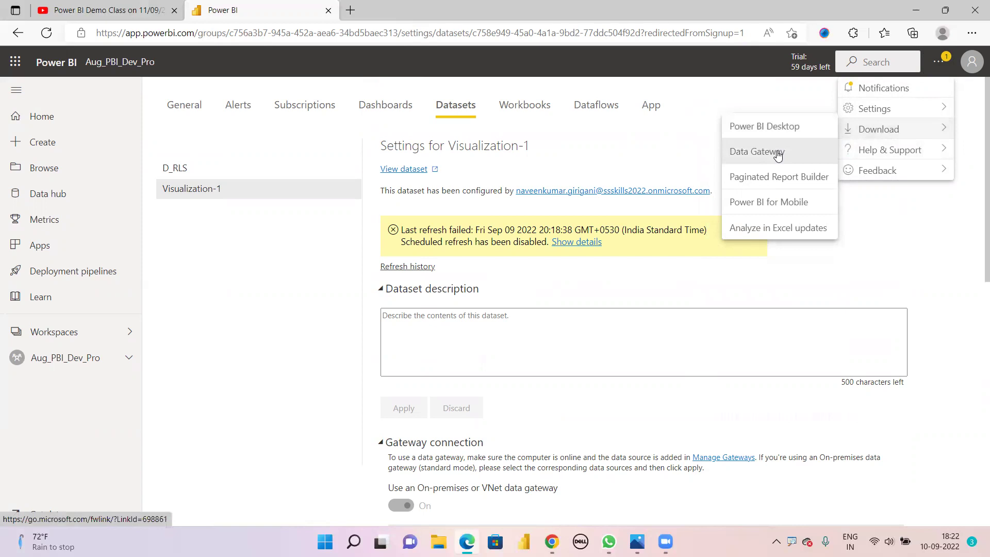
{"action": "left_click", "coordinate": [778, 156]}
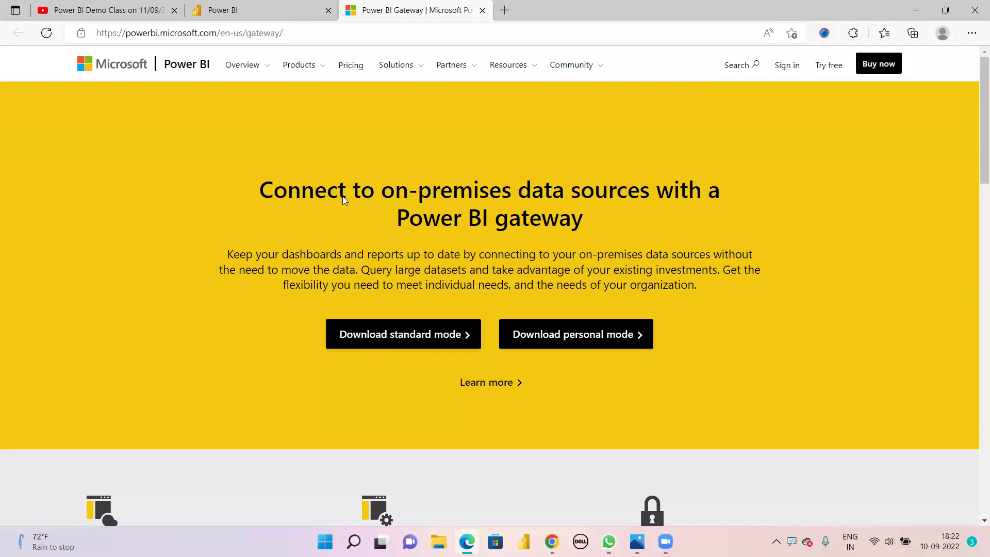
Step: Annotate the gateway page on screen, marking its introduction and the standard and personal mode download options
{"action": "mouse_move", "coordinate": [233, 162]}
{"action": "left_mouse_down"}
{"action": "mouse_move", "coordinate": [498, 351]}
{"action": "mouse_move", "coordinate": [712, 365]}
{"action": "mouse_move", "coordinate": [781, 379]}
{"action": "mouse_move", "coordinate": [788, 394]}
{"action": "mouse_move", "coordinate": [798, 373]}
{"action": "left_mouse_up"}
{"action": "left_click_drag", "start_coordinate": [453, 323], "coordinate": [526, 270]}
{"action": "left_click_drag", "start_coordinate": [563, 324], "coordinate": [632, 281]}
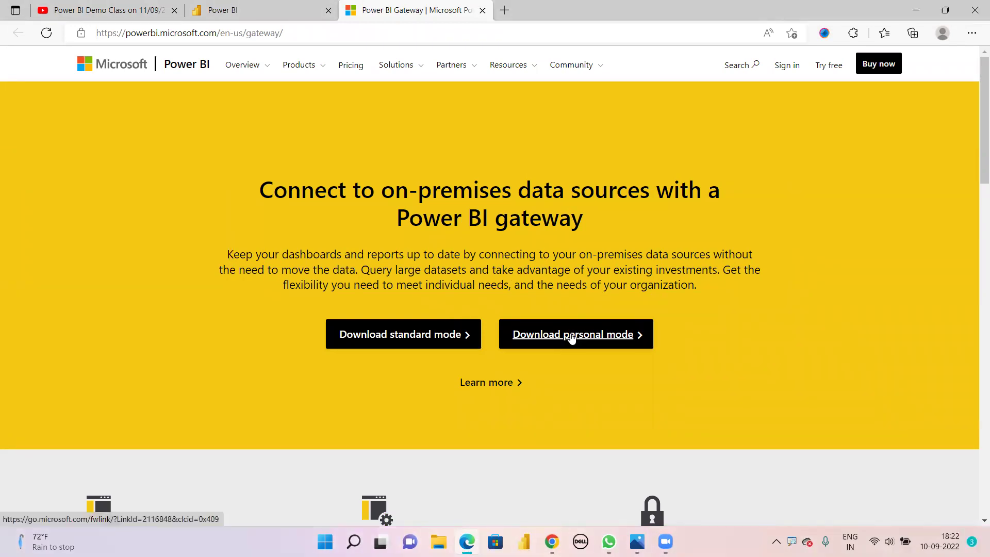
Step: Download the personal mode gateway installer and save it in the Dowloads\Software folder as "On-premises data gateway (personal mode)"
{"action": "left_click", "coordinate": [571, 339]}
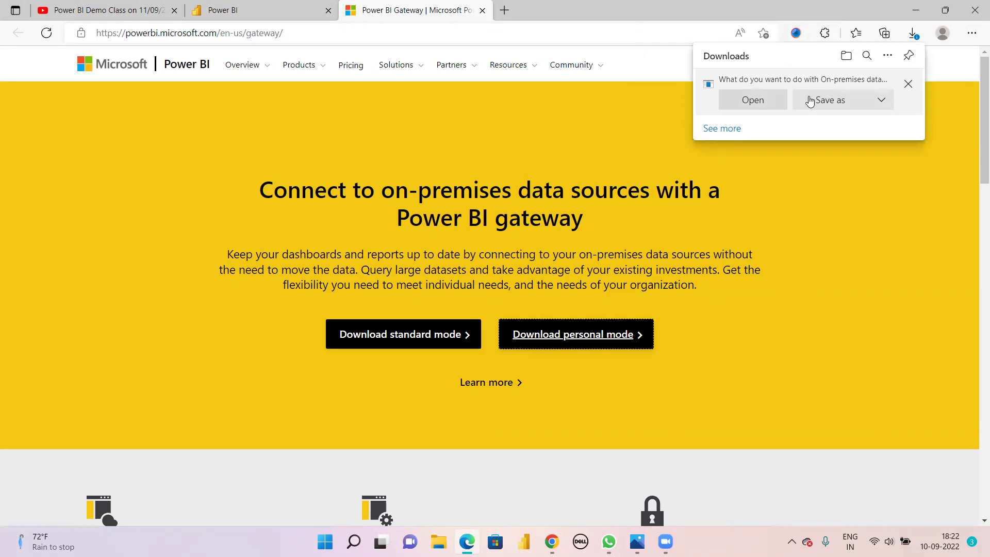
{"action": "left_click", "coordinate": [853, 103]}
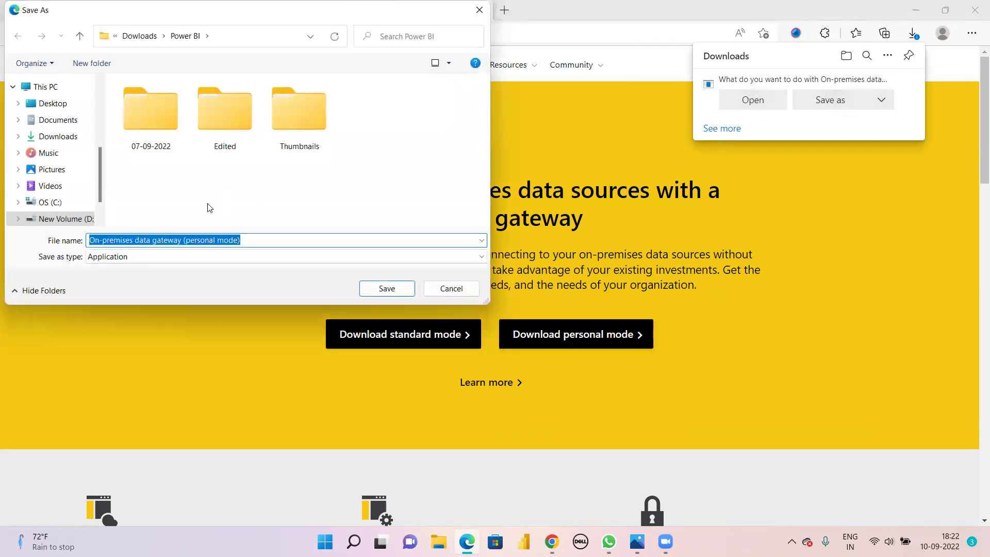
{"action": "left_click", "coordinate": [142, 37]}
{"action": "scroll", "coordinate": [155, 190], "scroll_direction": "down", "scroll_amount": 1}
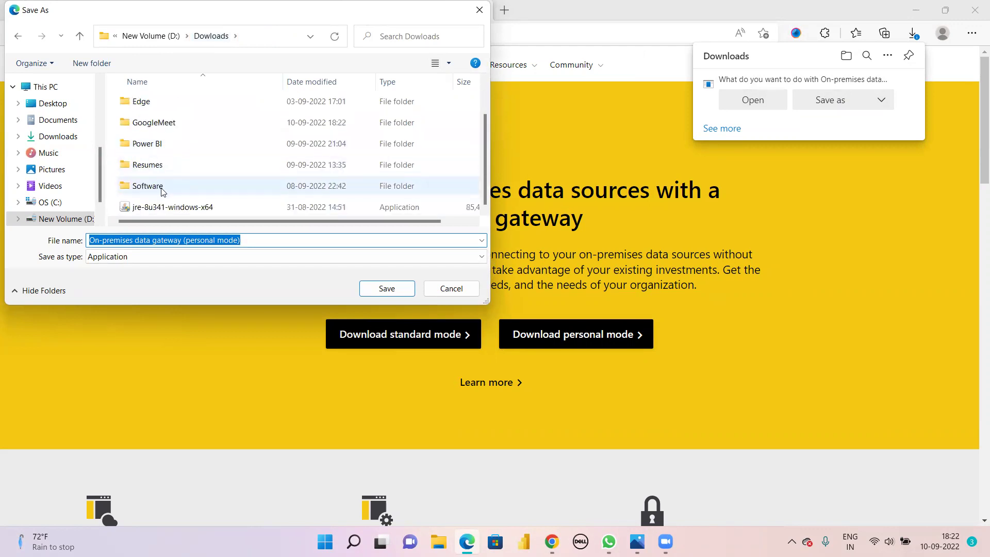
{"action": "left_click", "coordinate": [158, 192]}
{"action": "double_click", "coordinate": [157, 188]}
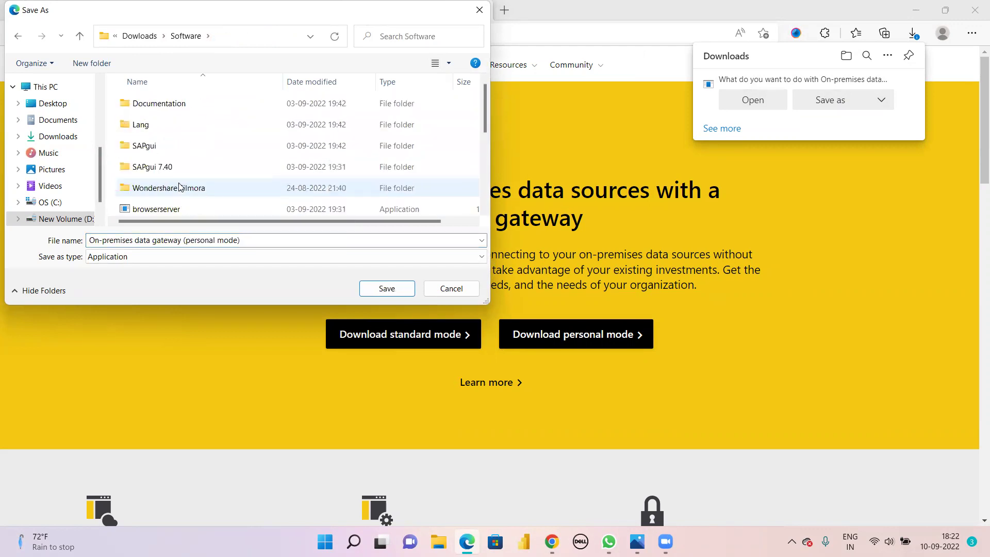
{"action": "scroll", "coordinate": [181, 211], "scroll_direction": "down", "scroll_amount": 1}
{"action": "left_click", "coordinate": [387, 288]}
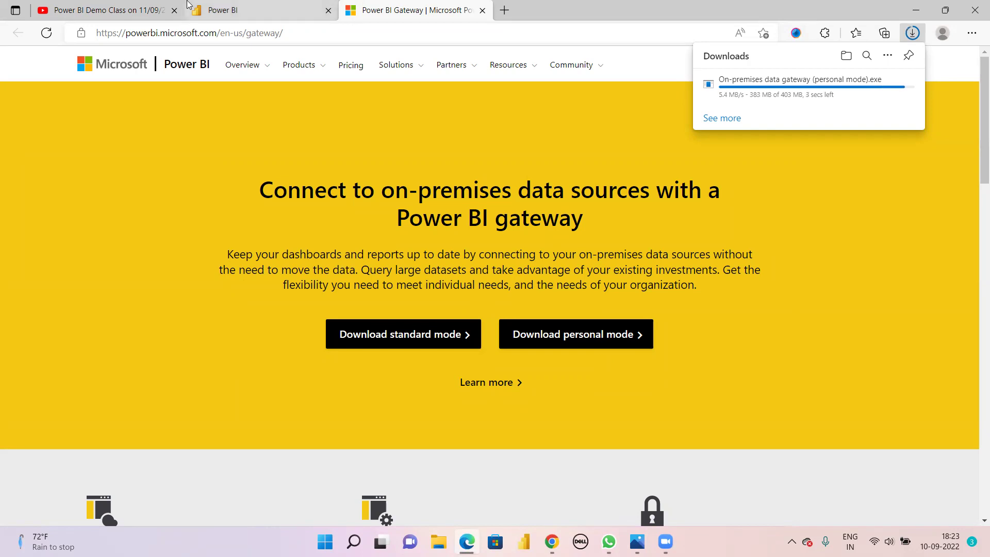
{"action": "left_click", "coordinate": [247, 10]}
{"action": "left_click", "coordinate": [505, 297]}
{"action": "scroll", "coordinate": [503, 404], "scroll_direction": "down", "scroll_amount": 3}
{"action": "scroll", "coordinate": [503, 404], "scroll_direction": "up", "scroll_amount": 3}
{"action": "left_click", "coordinate": [413, 10]}
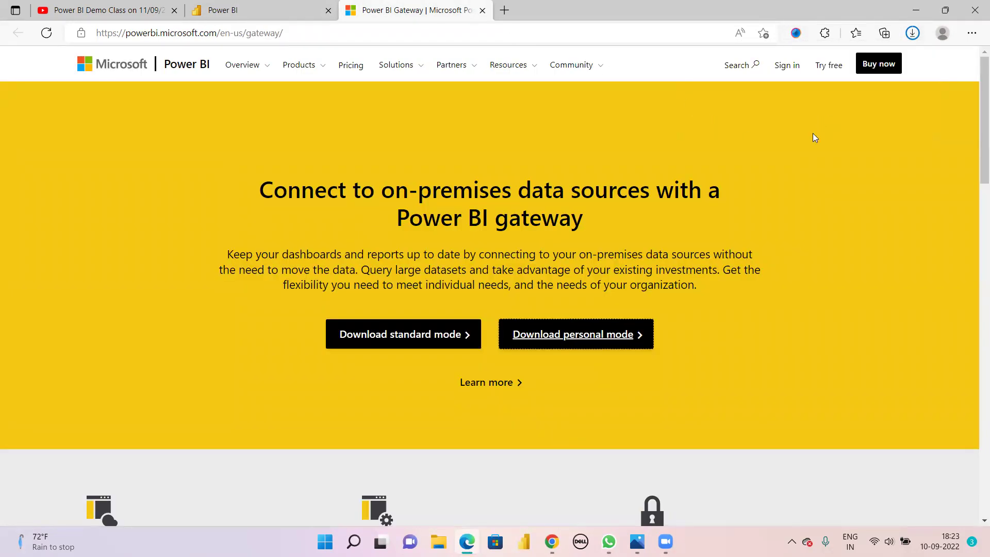
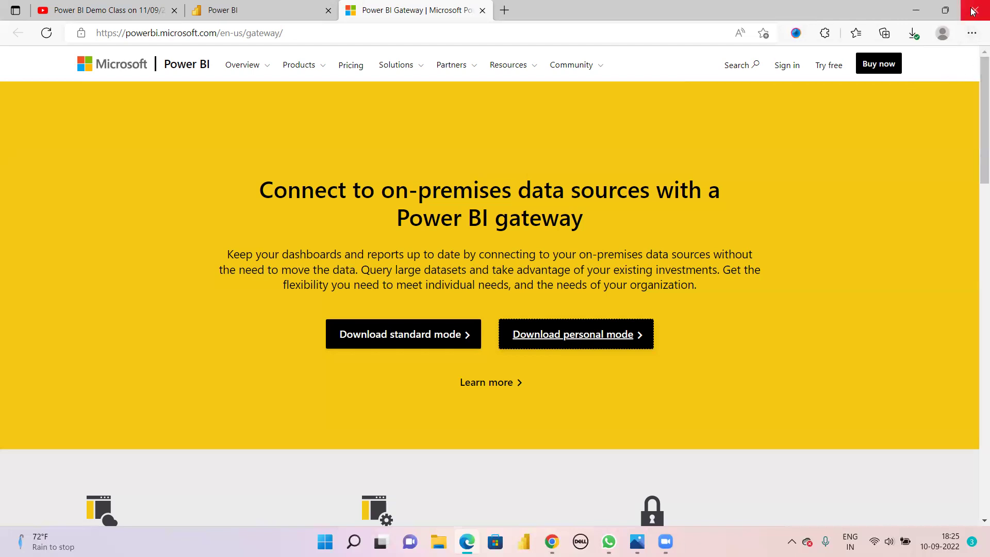
Step: Launch the downloaded On-premises data gateway (personal mode) installer from the browser's downloads
{"action": "mouse_move", "coordinate": [962, 12]}
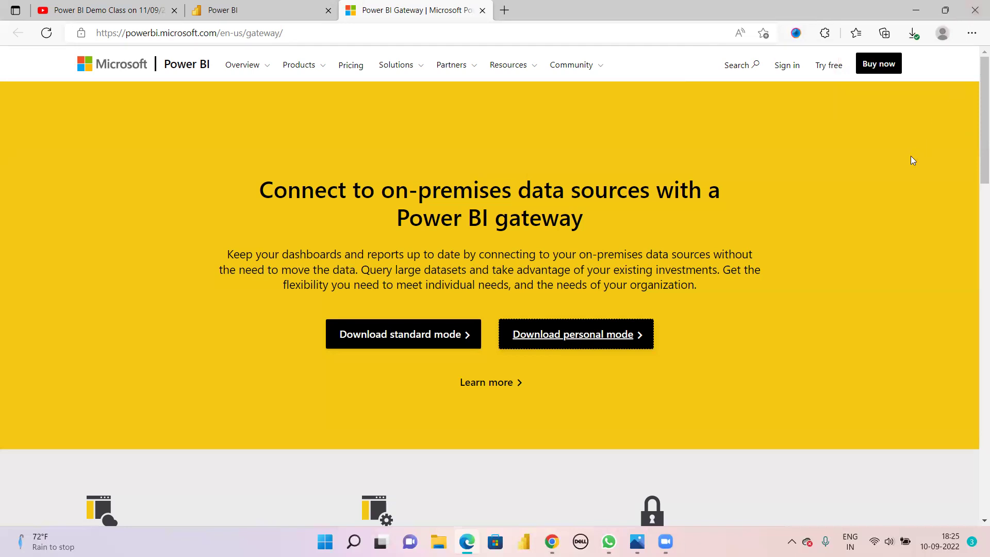
{"action": "left_click", "coordinate": [913, 33]}
{"action": "left_click", "coordinate": [732, 90]}
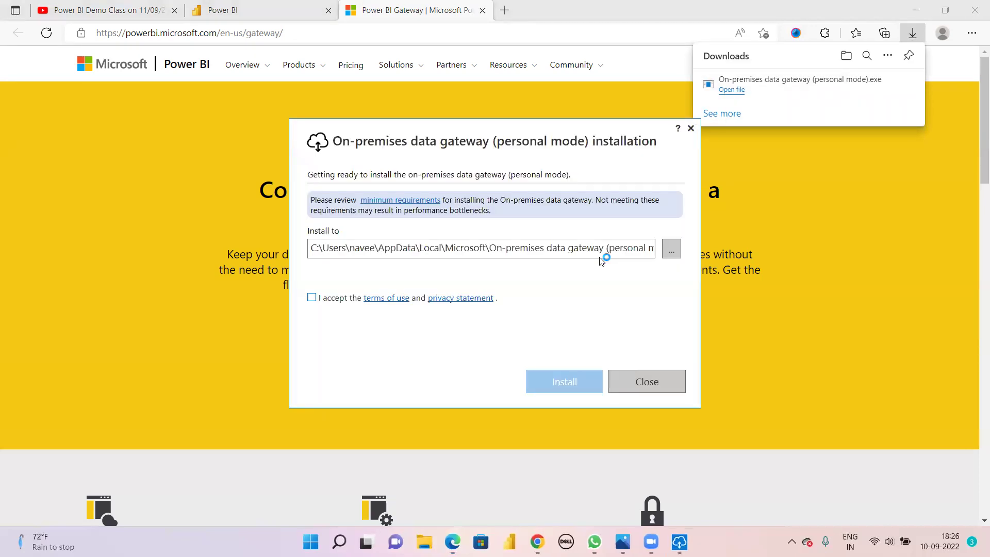
Step: Set the gateway's installation folder to D:\Softwares
{"action": "left_click", "coordinate": [671, 249]}
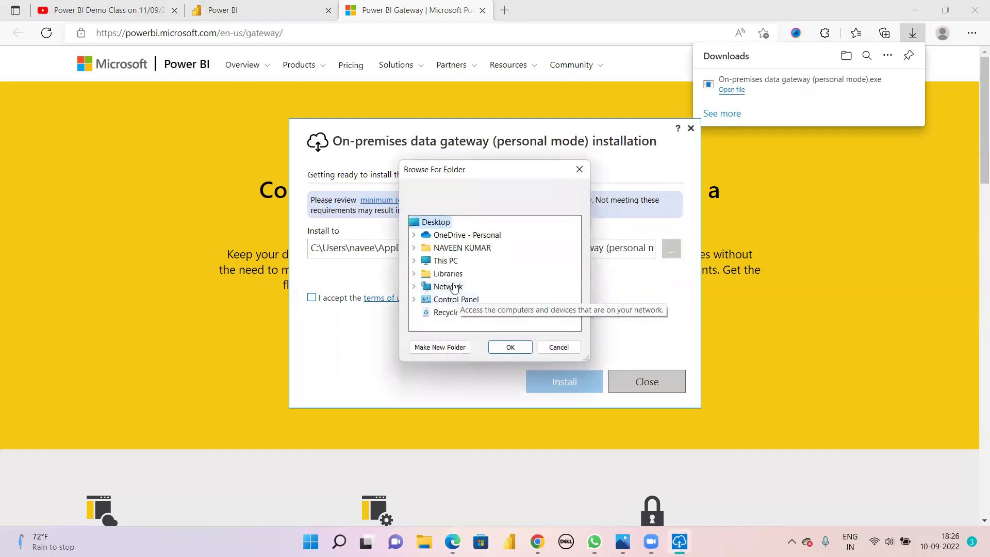
{"action": "double_click", "coordinate": [447, 261]}
{"action": "scroll", "coordinate": [468, 312], "scroll_direction": "down", "scroll_amount": 2}
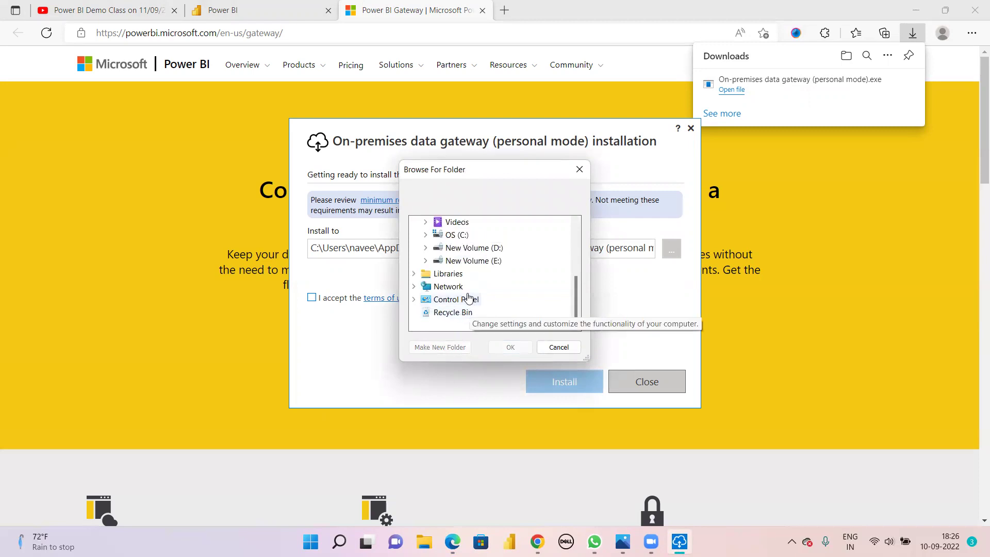
{"action": "double_click", "coordinate": [475, 249]}
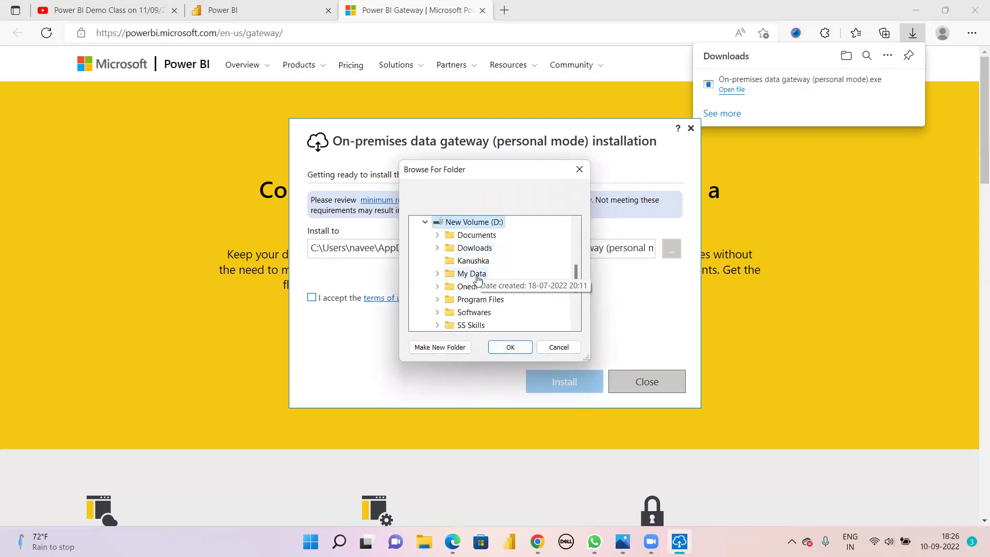
{"action": "double_click", "coordinate": [472, 312]}
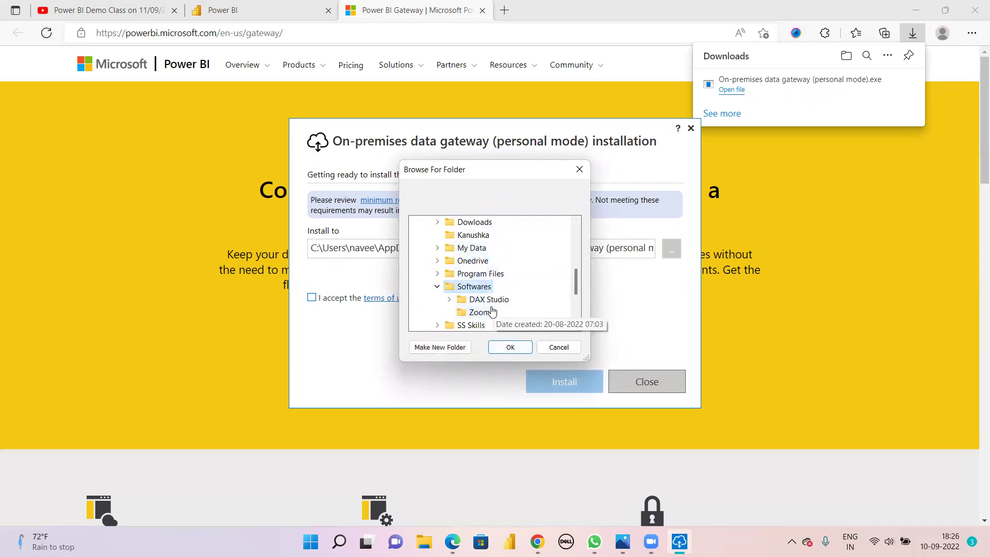
{"action": "scroll", "coordinate": [497, 320], "scroll_direction": "down", "scroll_amount": 1}
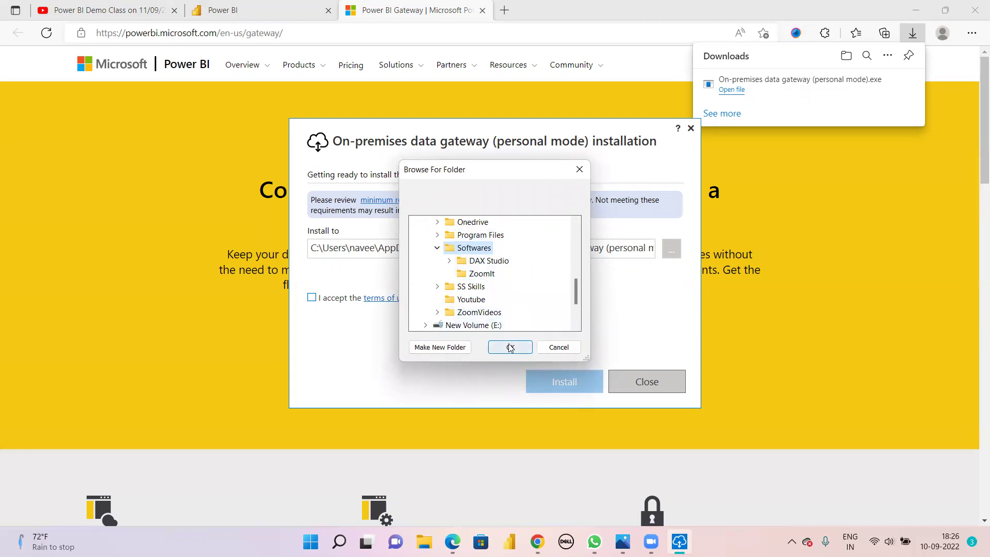
{"action": "left_click", "coordinate": [510, 348]}
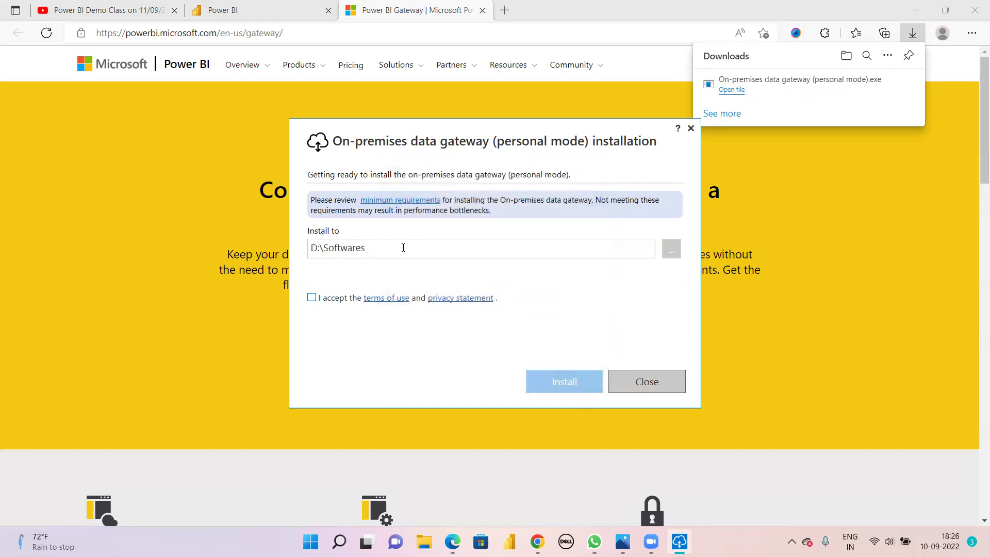
Step: Accept the terms of use and privacy statement and start installing the personal mode gateway
{"action": "left_click", "coordinate": [313, 299]}
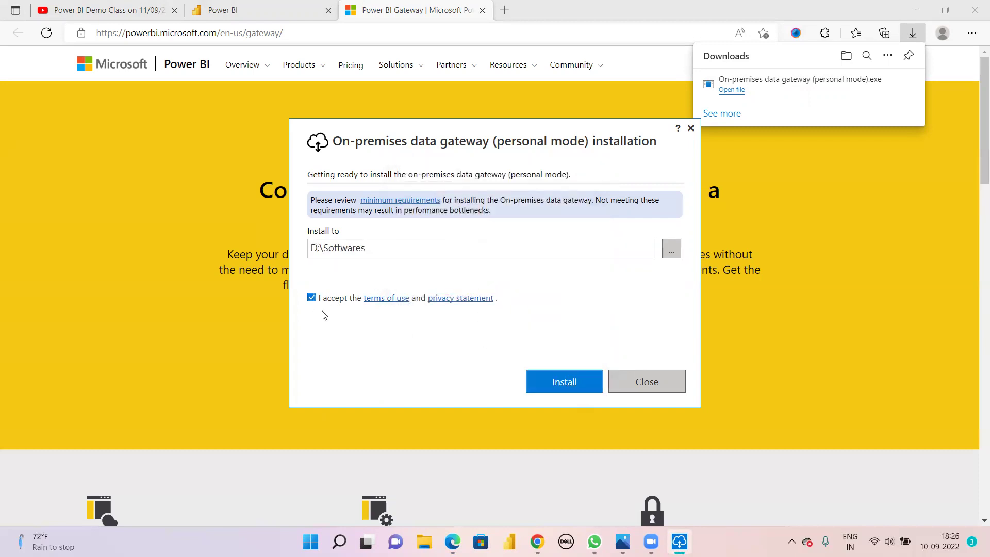
{"action": "left_click", "coordinate": [557, 384]}
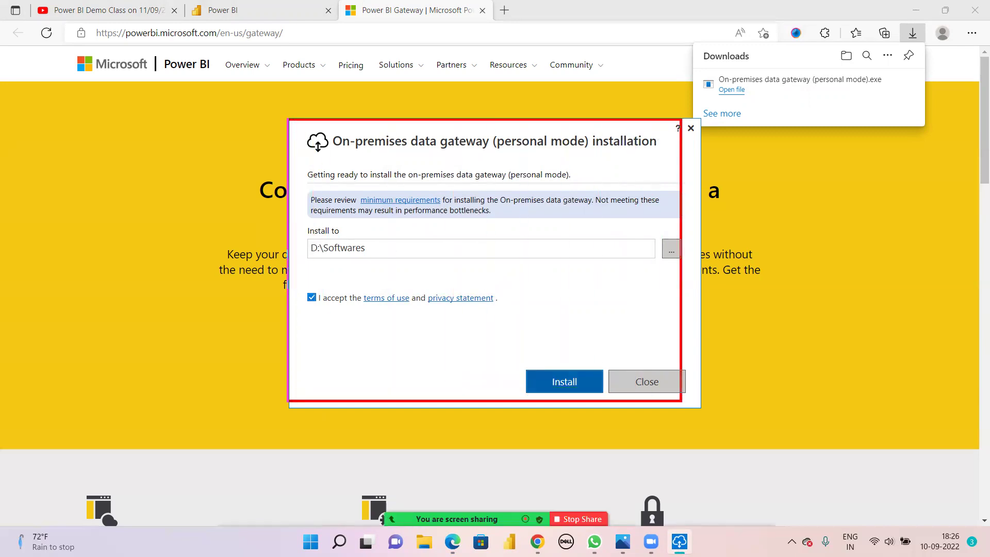
{"action": "left_click", "coordinate": [564, 386]}
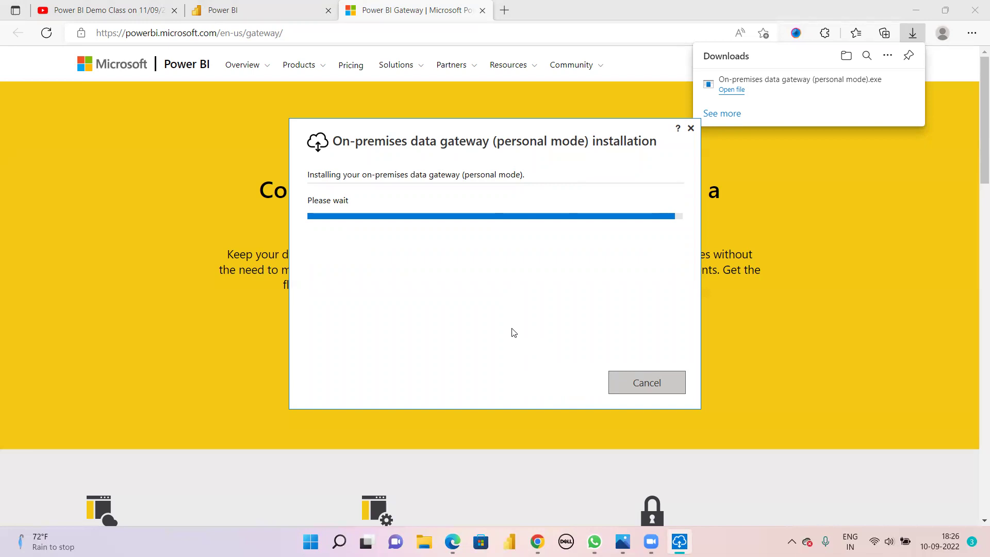
{"action": "left_click", "coordinate": [246, 8]}
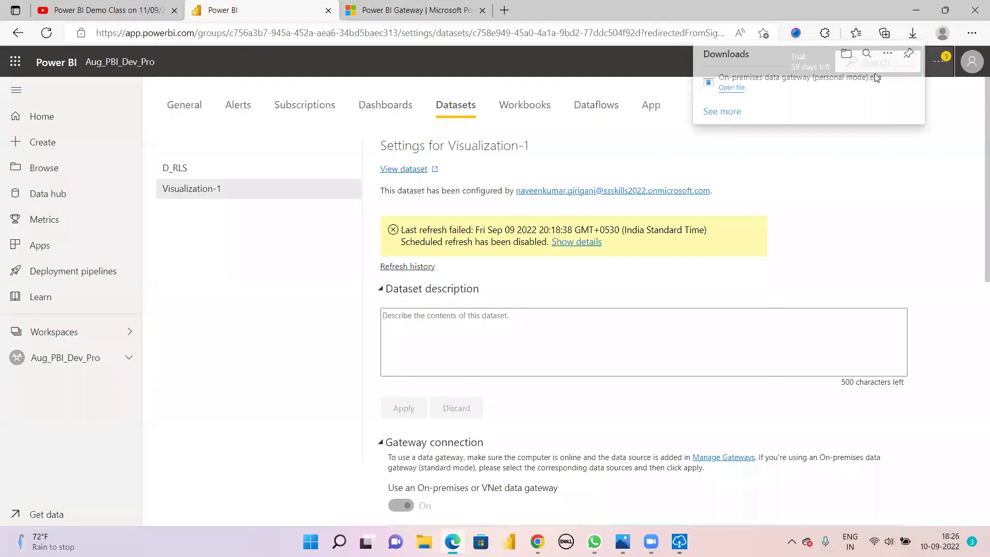
{"action": "left_click", "coordinate": [457, 9]}
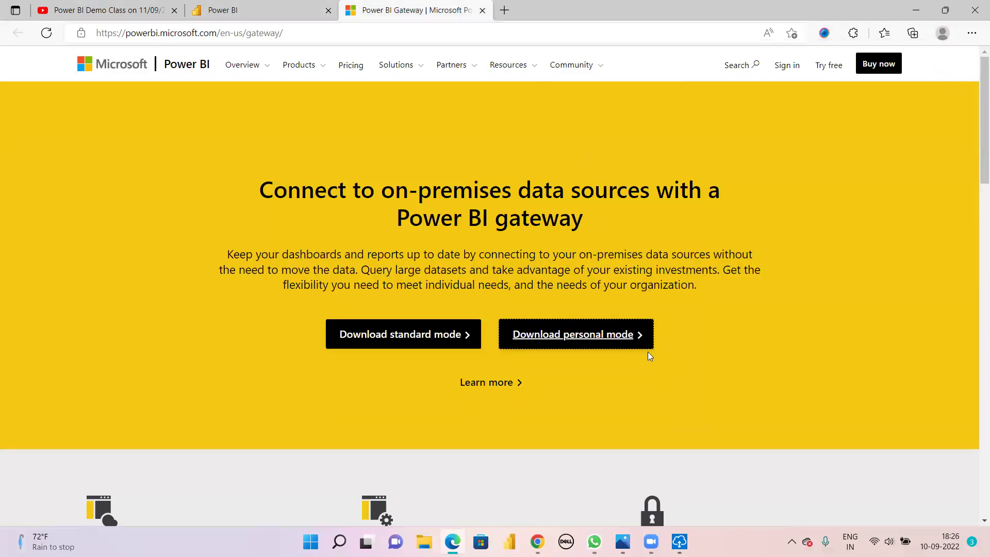
{"action": "left_click", "coordinate": [680, 541]}
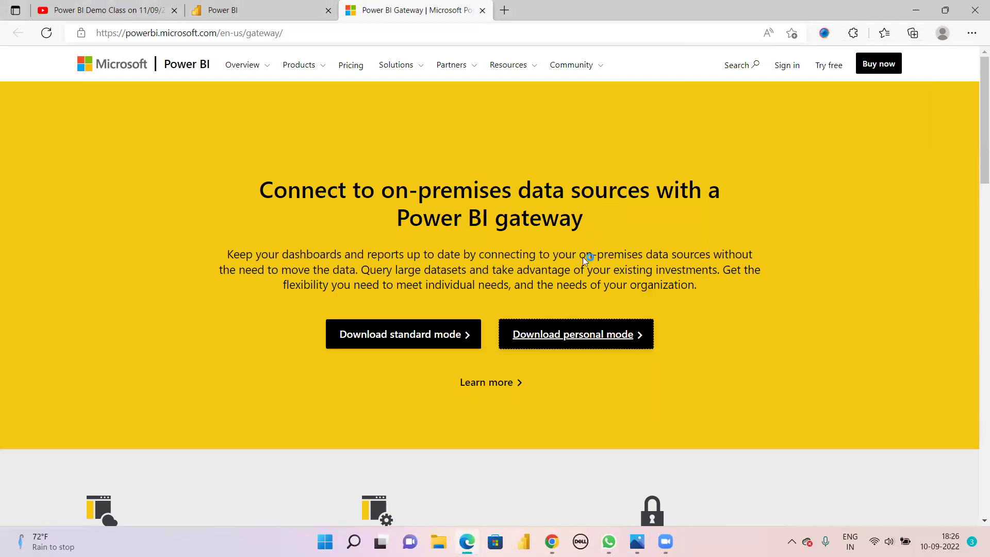
Step: Copy the signed-in account's email address from the profile details in the Power BI service
{"action": "left_click", "coordinate": [360, 191]}
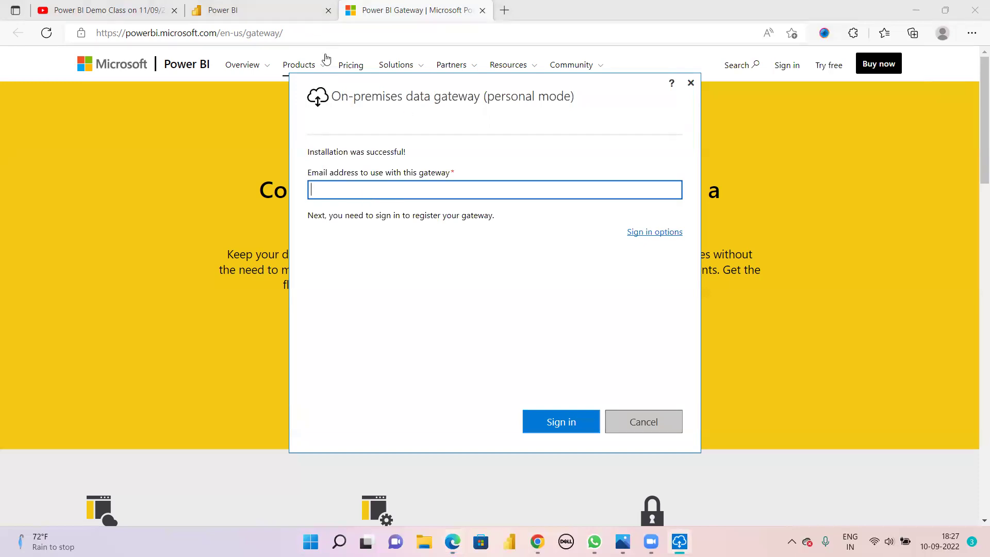
{"action": "left_click", "coordinate": [251, 12]}
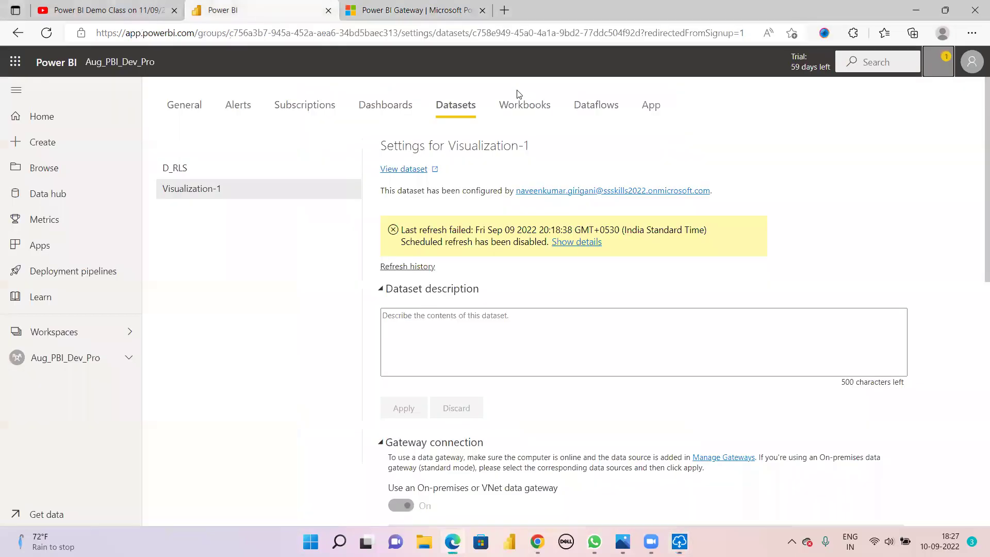
{"action": "left_click", "coordinate": [970, 69]}
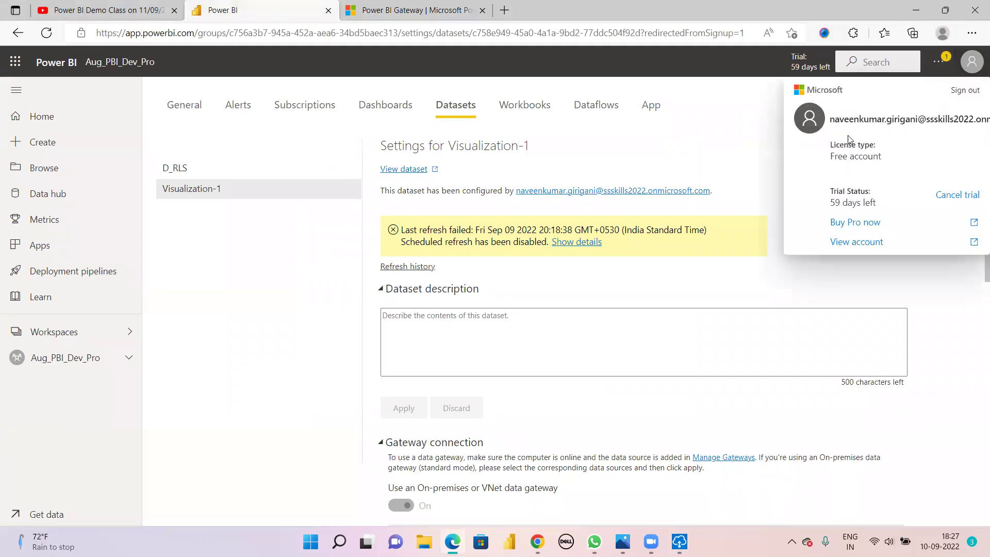
{"action": "left_click_drag", "start_coordinate": [832, 124], "coordinate": [638, 116]}
{"action": "key", "text": "ctrl+c"}
{"action": "left_click", "coordinate": [834, 132]}
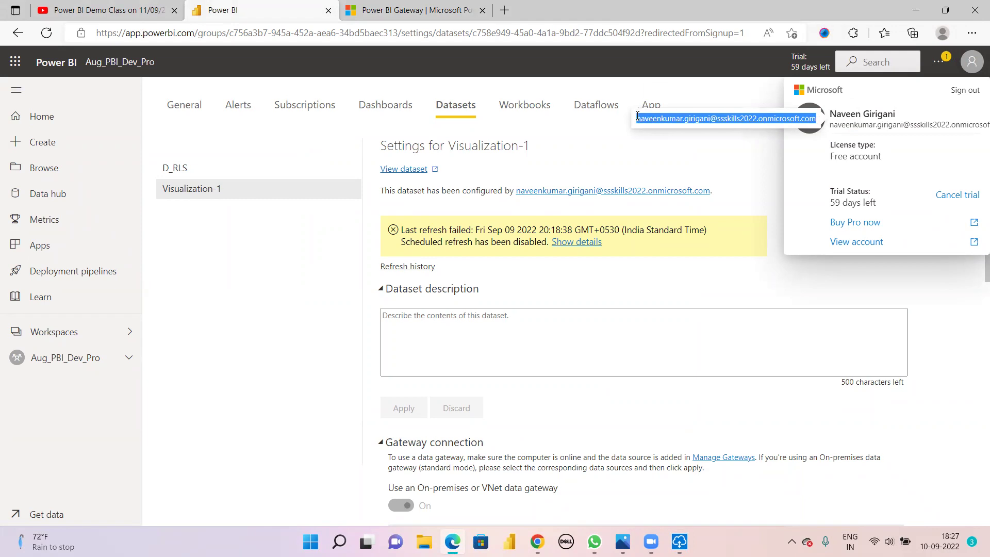
Step: Return to the gateway setup window, paste the account's email address for this gateway and start the sign-in
{"action": "left_click", "coordinate": [443, 9]}
{"action": "left_click", "coordinate": [675, 541]}
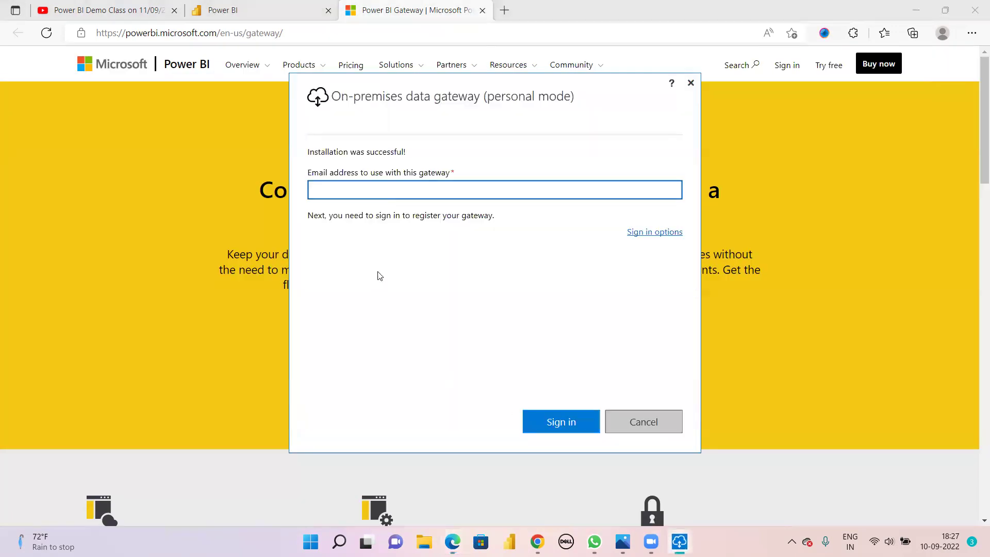
{"action": "key", "text": "ctrl+v"}
{"action": "left_click", "coordinate": [562, 422]}
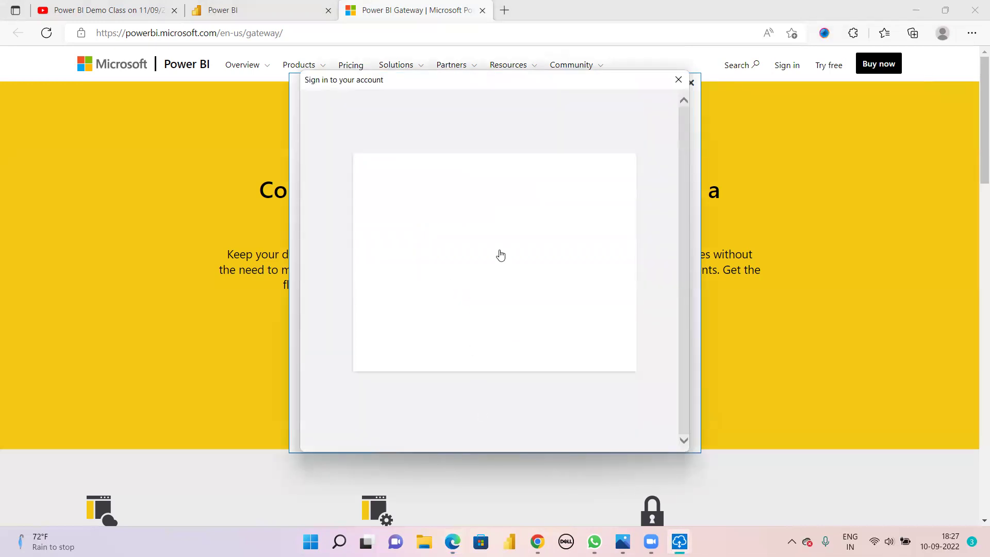
Step: Enter the account password and sign in to register the gateway
{"action": "type", "text": "••••••••••••"}
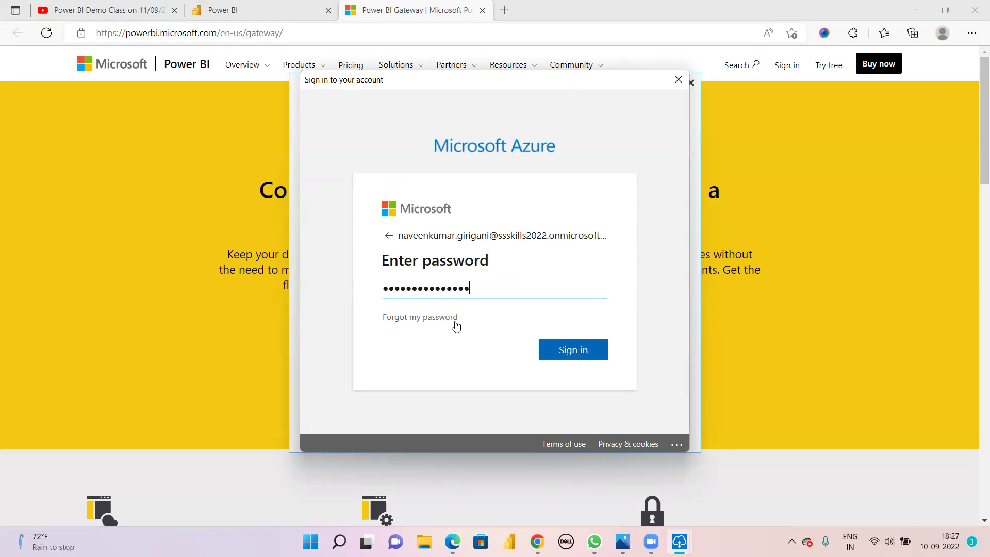
{"action": "left_click", "coordinate": [582, 350]}
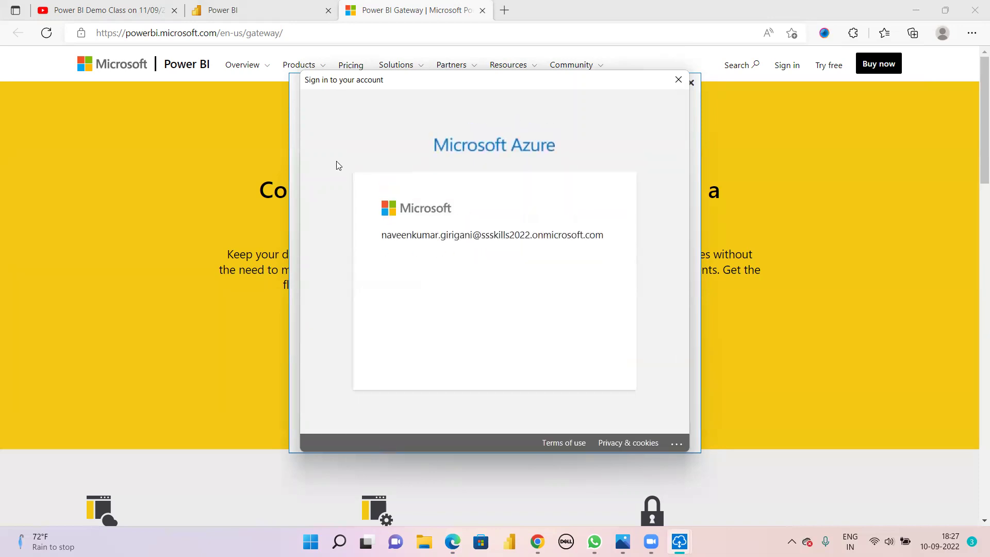
{"action": "left_click", "coordinate": [457, 321]}
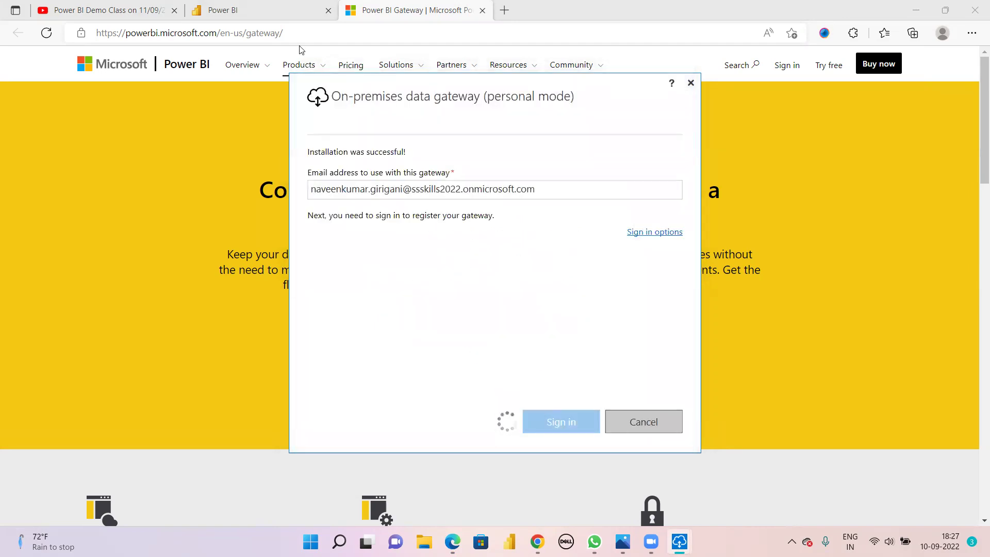
Step: Bring the On-premises data gateway (personal mode) window back up and close it
{"action": "left_click", "coordinate": [274, 12]}
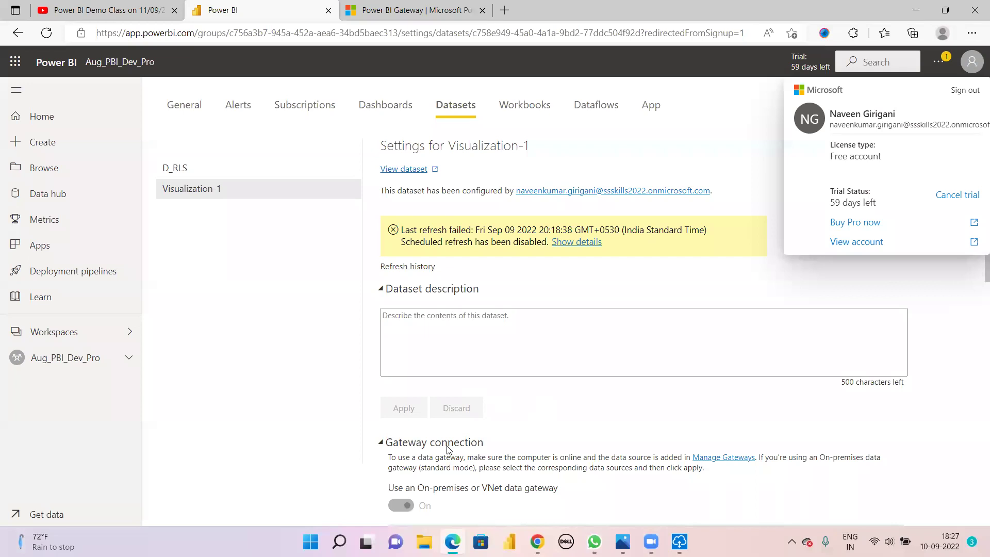
{"action": "left_click", "coordinate": [432, 13]}
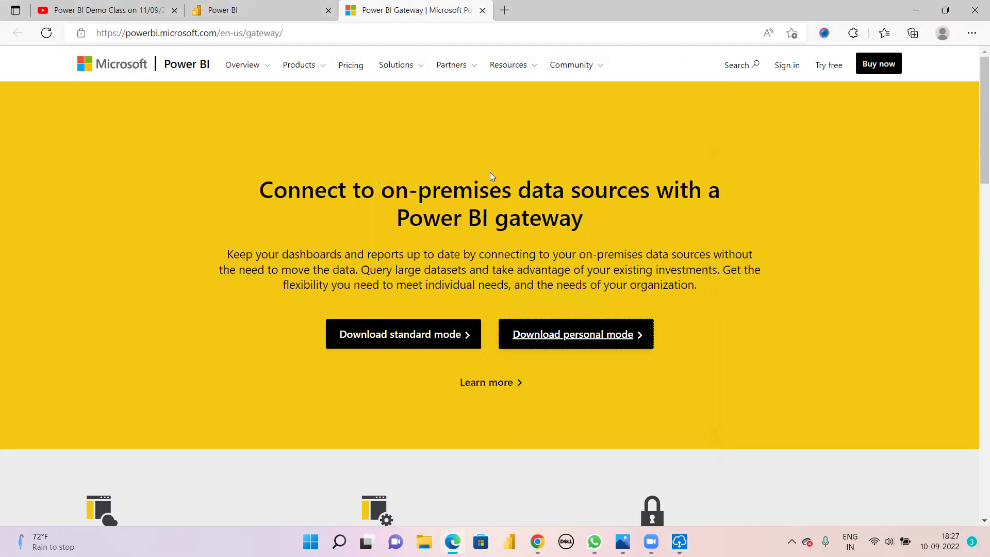
{"action": "left_click", "coordinate": [680, 542]}
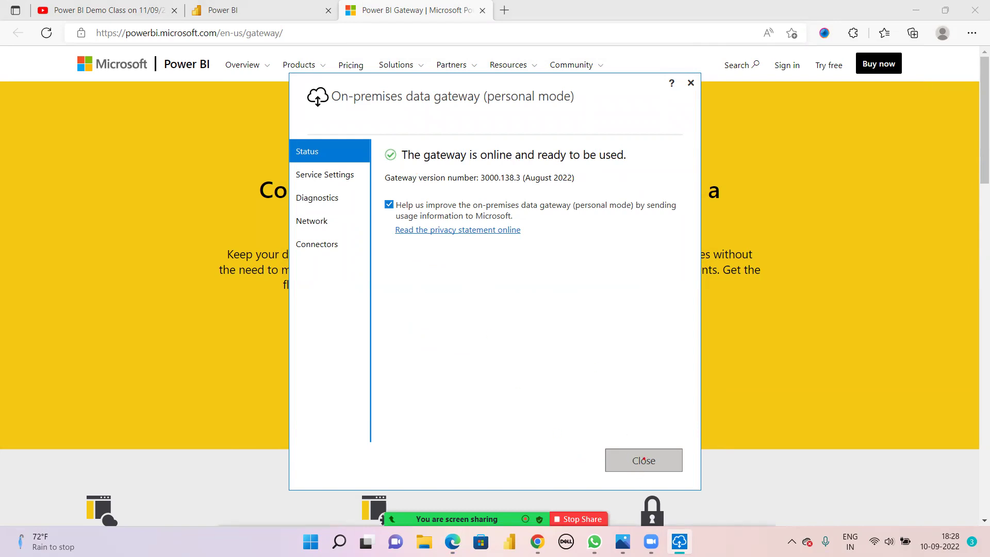
{"action": "left_click", "coordinate": [643, 460]}
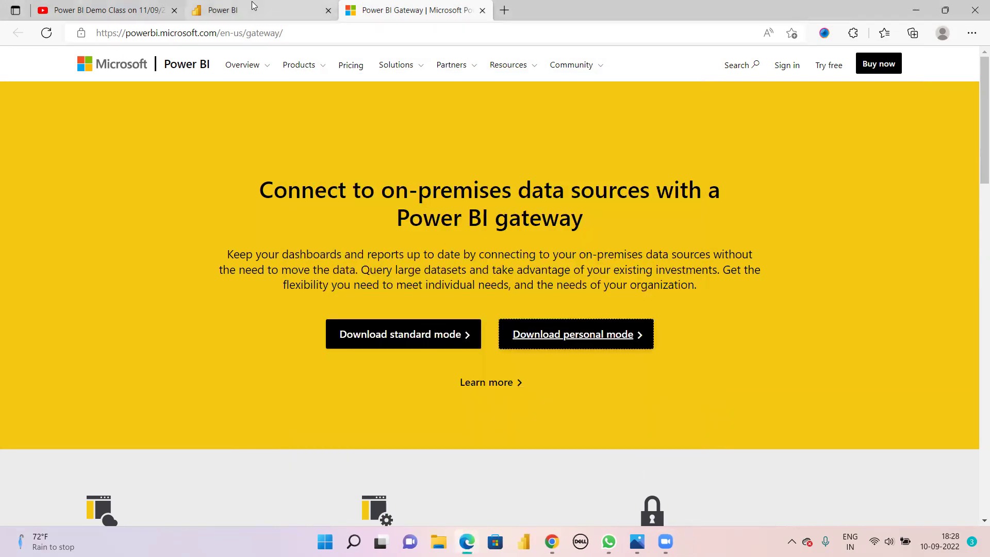
Step: Reload the Visualization-1 dataset settings in the Power BI service and expand the Gateway connection section
{"action": "left_click", "coordinate": [258, 10]}
{"action": "left_click", "coordinate": [973, 62]}
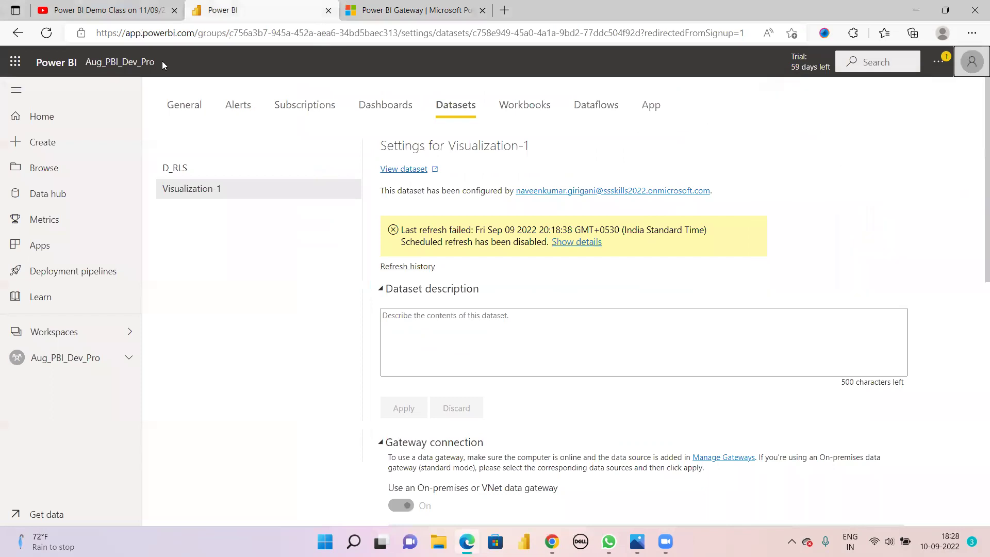
{"action": "left_click", "coordinate": [47, 33]}
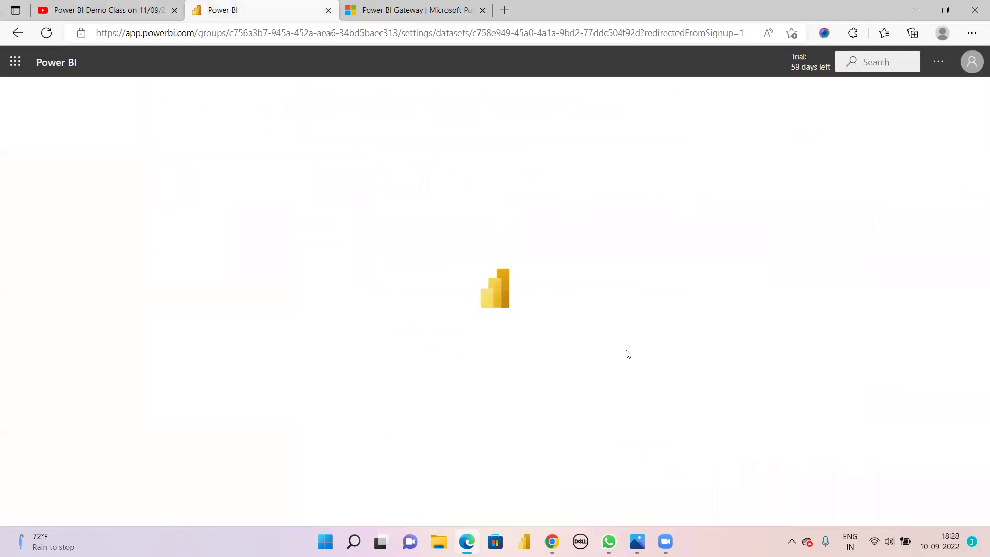
{"action": "scroll", "coordinate": [600, 350], "scroll_direction": "down", "scroll_amount": 2}
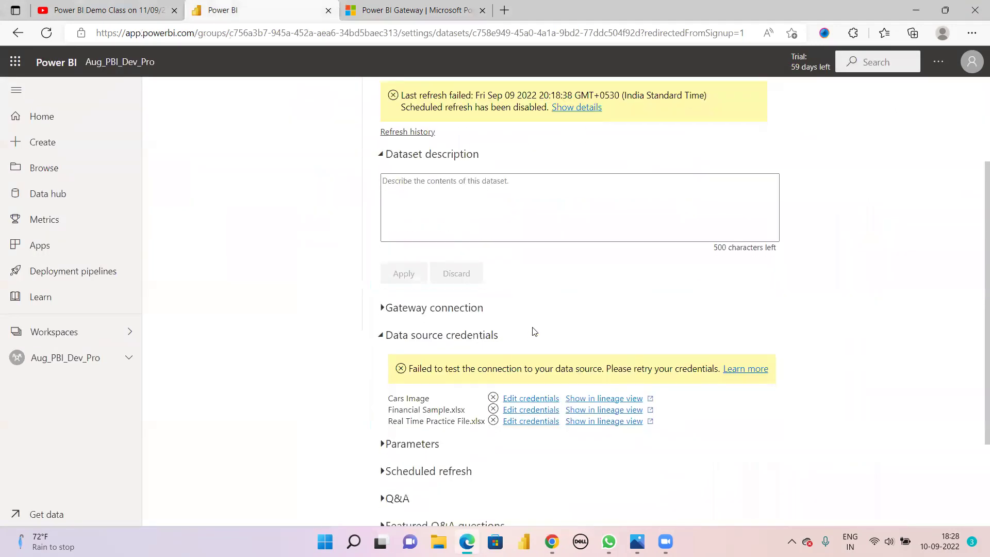
{"action": "scroll", "coordinate": [531, 332], "scroll_direction": "up", "scroll_amount": 1}
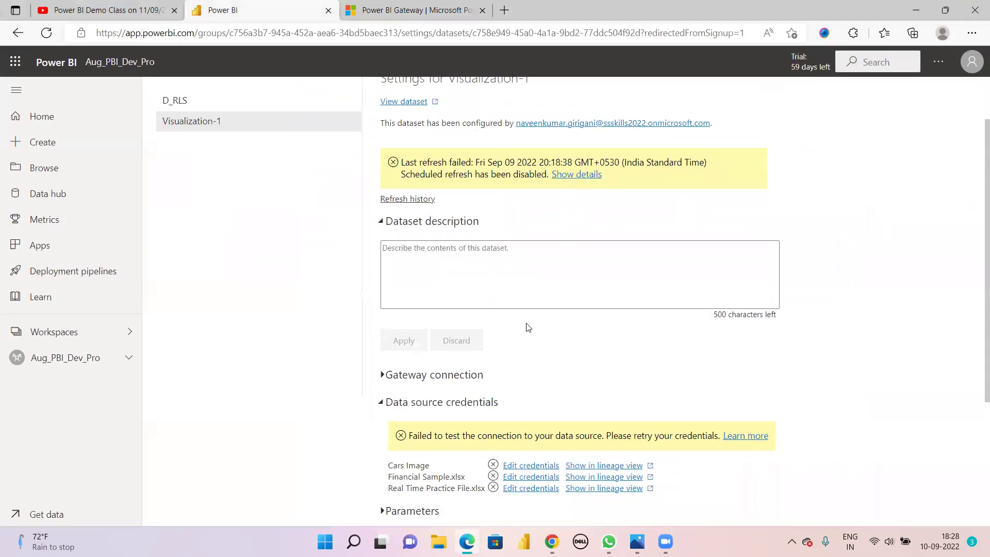
{"action": "left_click", "coordinate": [385, 375]}
{"action": "scroll", "coordinate": [765, 376], "scroll_direction": "down", "scroll_amount": 2}
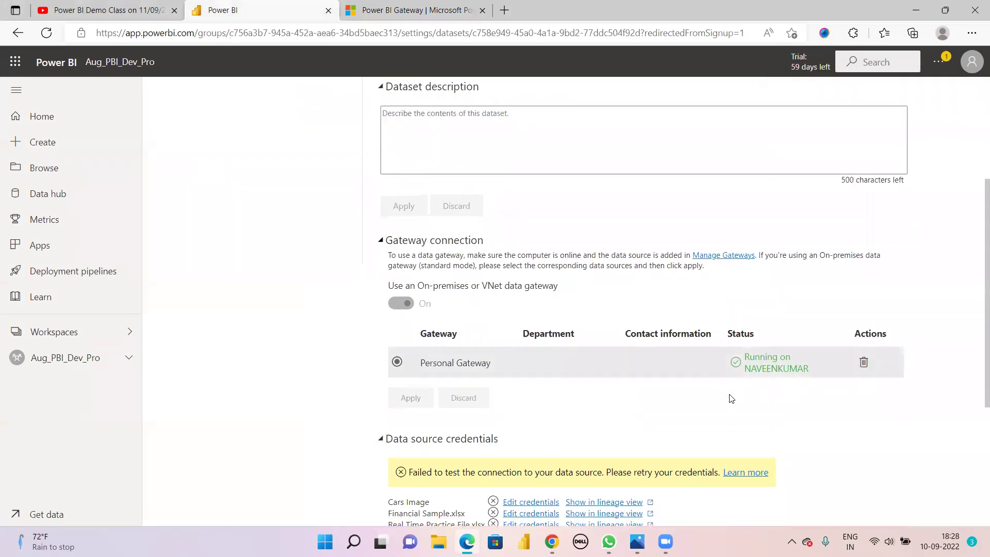
Step: Examine the Personal Gateway entry's status and the data source credentials in the Visualization-1 settings
{"action": "mouse_move", "coordinate": [379, 339]}
{"action": "left_mouse_down"}
{"action": "mouse_move", "coordinate": [524, 387]}
{"action": "mouse_move", "coordinate": [926, 390]}
{"action": "left_mouse_up"}
{"action": "scroll", "coordinate": [516, 411], "scroll_direction": "down", "scroll_amount": 3}
{"action": "scroll", "coordinate": [552, 392], "scroll_direction": "up", "scroll_amount": 2}
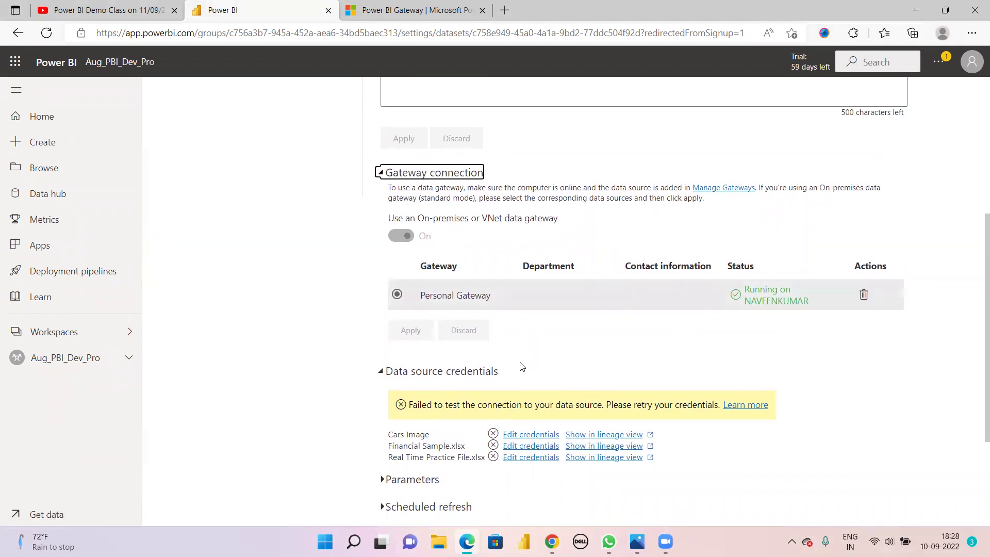
{"action": "scroll", "coordinate": [510, 364], "scroll_direction": "up", "scroll_amount": 5}
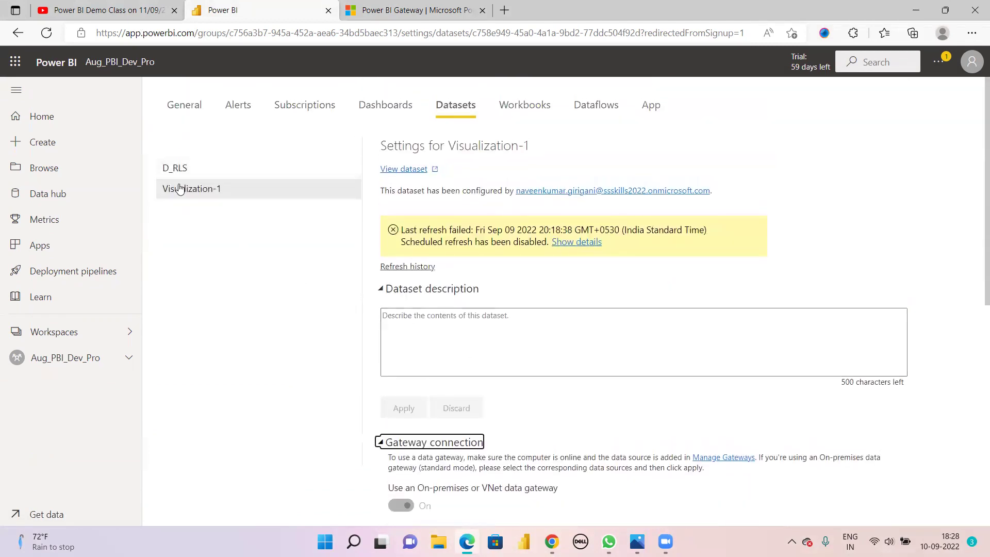
{"action": "scroll", "coordinate": [464, 302], "scroll_direction": "down", "scroll_amount": 5}
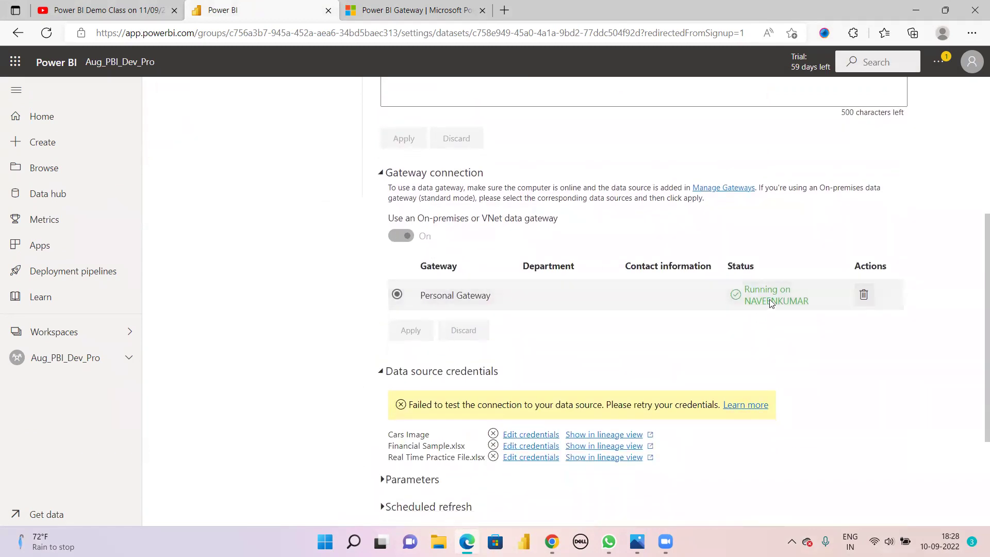
{"action": "scroll", "coordinate": [454, 372], "scroll_direction": "down", "scroll_amount": 2}
{"action": "scroll", "coordinate": [466, 365], "scroll_direction": "up", "scroll_amount": 2}
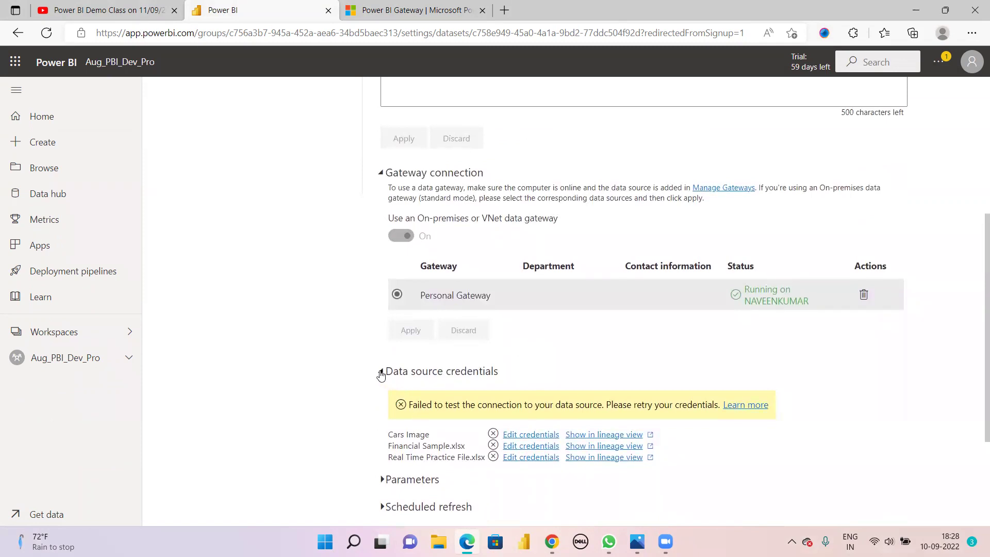
{"action": "scroll", "coordinate": [387, 361], "scroll_direction": "up", "scroll_amount": 2}
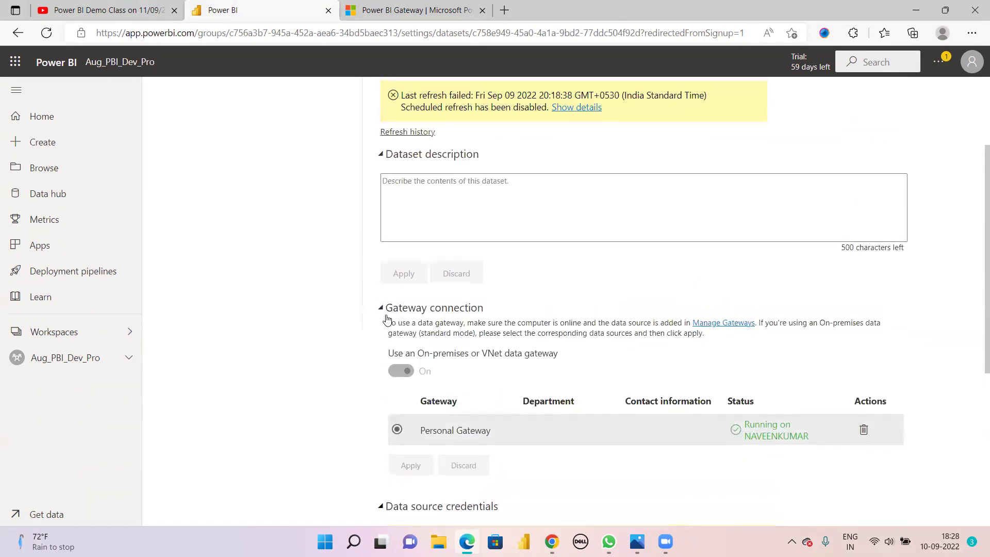
Step: Collapse the Dataset description section and apply Personal Gateway as the gateway connection for the Visualization-1 dataset
{"action": "scroll", "coordinate": [404, 267], "scroll_direction": "up", "scroll_amount": 1}
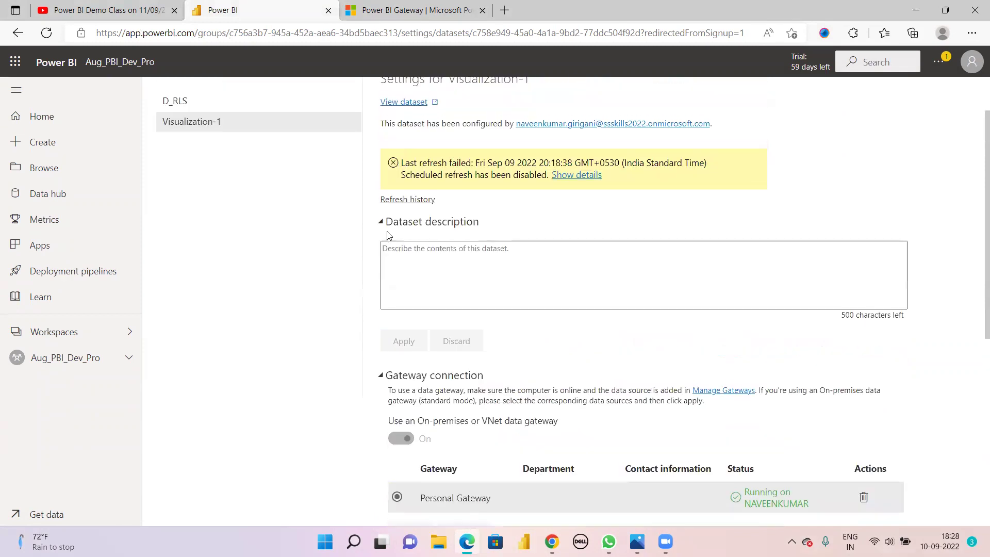
{"action": "left_click", "coordinate": [382, 223]}
{"action": "left_click", "coordinate": [381, 223]}
{"action": "left_click", "coordinate": [381, 223]}
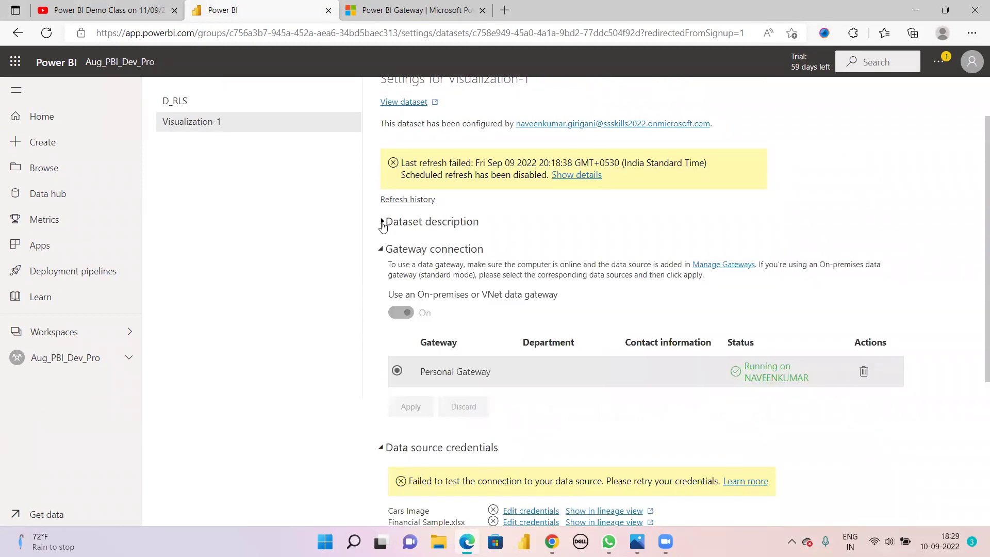
{"action": "left_click", "coordinate": [396, 379]}
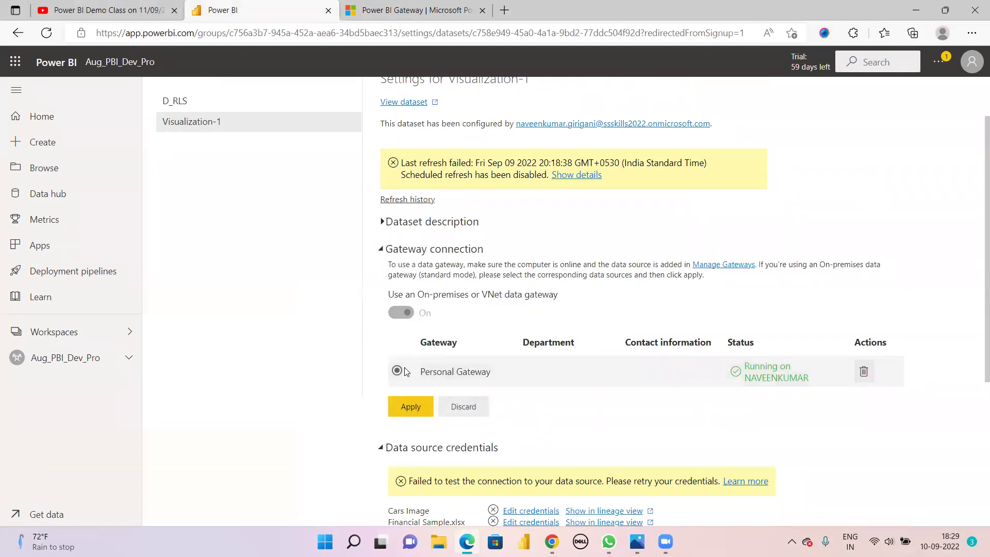
{"action": "left_click", "coordinate": [411, 407]}
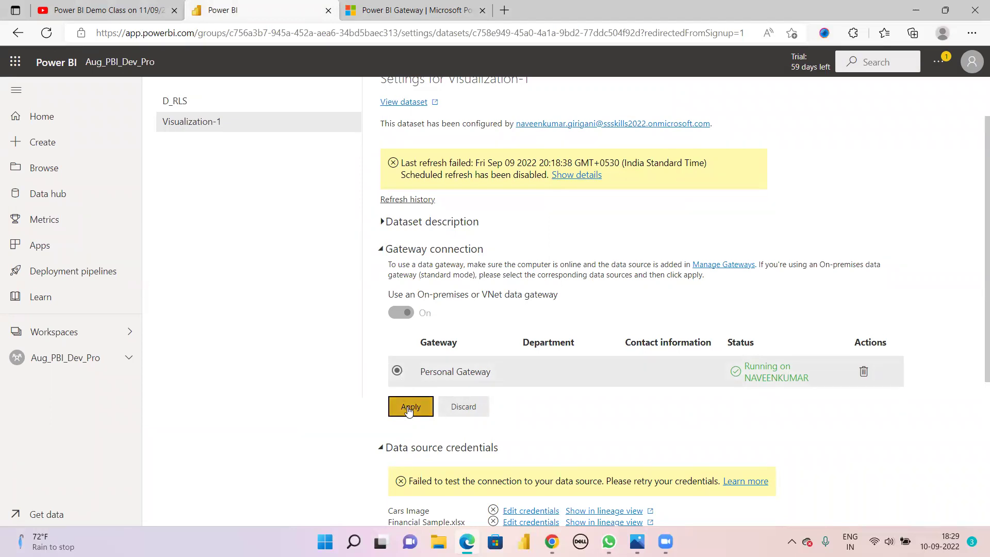
Step: Expand the Scheduled refresh section and examine its options together with the gateway connection and data source credentials
{"action": "scroll", "coordinate": [780, 185], "scroll_direction": "down", "scroll_amount": 3}
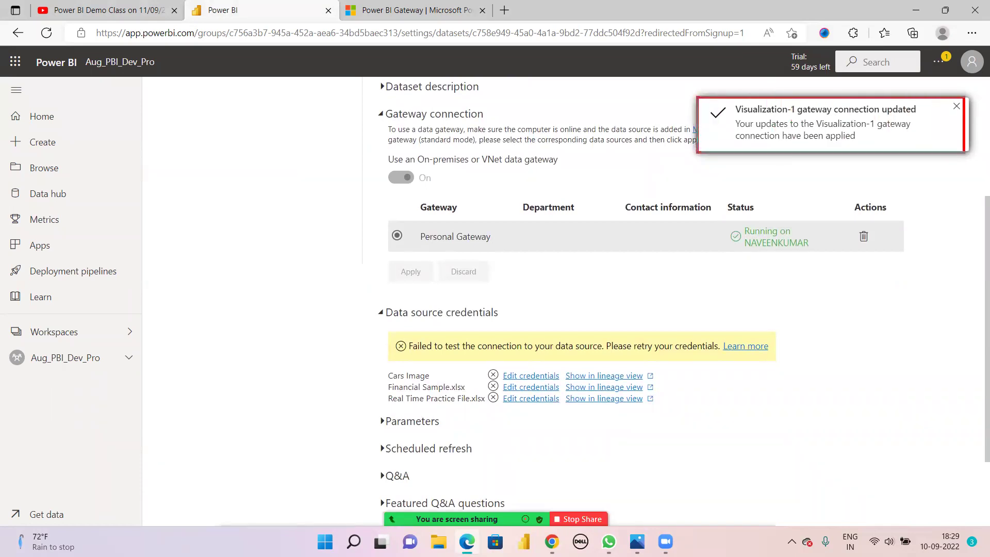
{"action": "scroll", "coordinate": [413, 382], "scroll_direction": "down", "scroll_amount": 1}
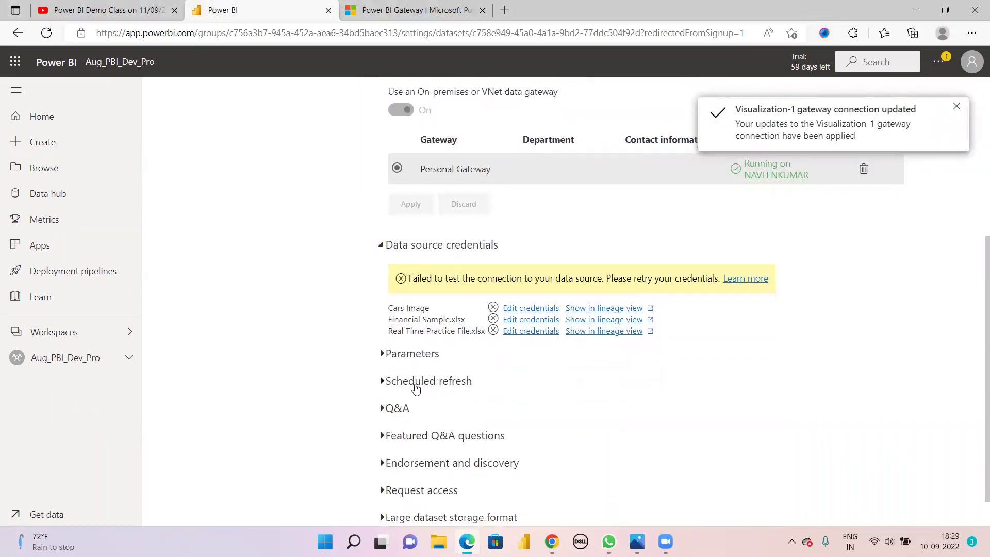
{"action": "left_click", "coordinate": [386, 382]}
{"action": "scroll", "coordinate": [494, 385], "scroll_direction": "down", "scroll_amount": 2}
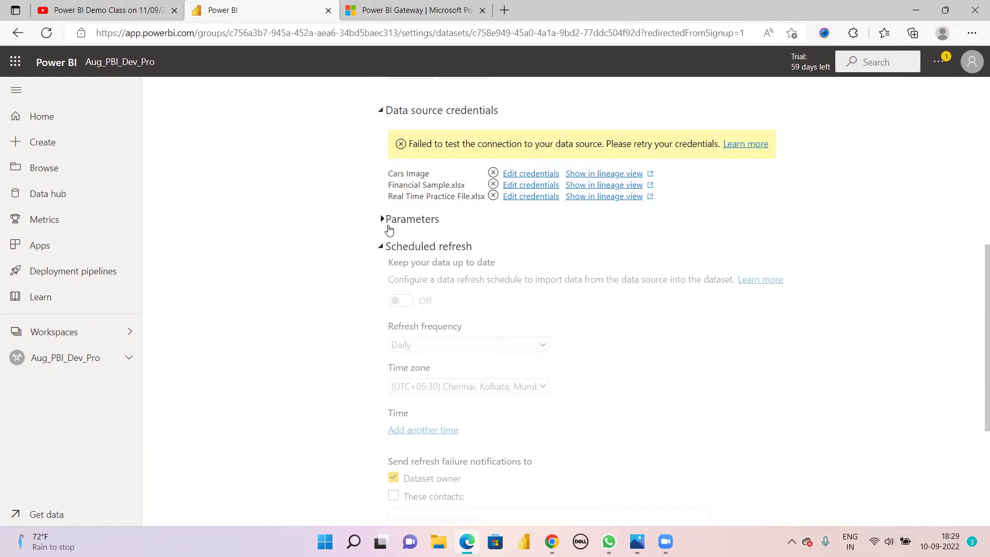
{"action": "scroll", "coordinate": [432, 227], "scroll_direction": "up", "scroll_amount": 2}
{"action": "scroll", "coordinate": [503, 205], "scroll_direction": "up", "scroll_amount": 4}
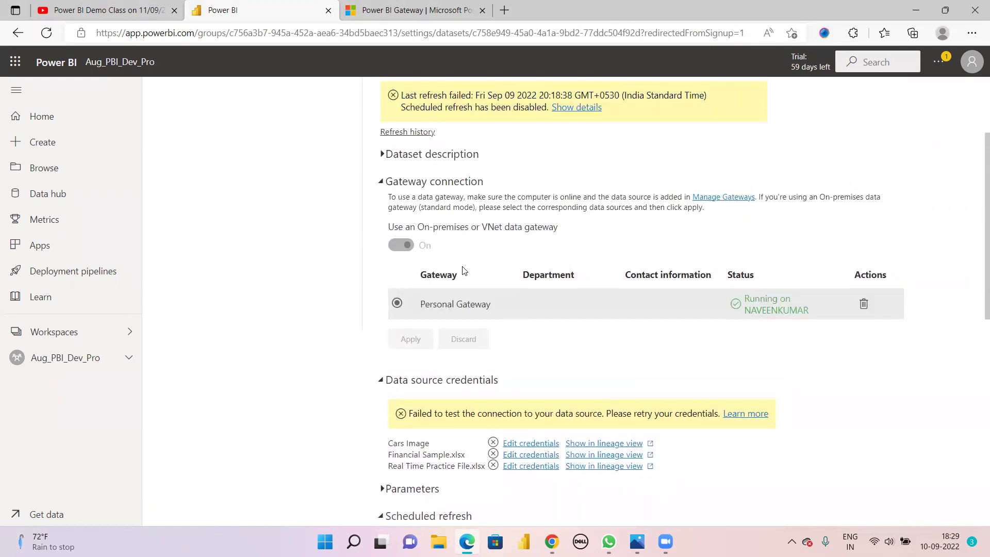
{"action": "scroll", "coordinate": [462, 347], "scroll_direction": "down", "scroll_amount": 5}
{"action": "scroll", "coordinate": [462, 347], "scroll_direction": "down", "scroll_amount": 5}
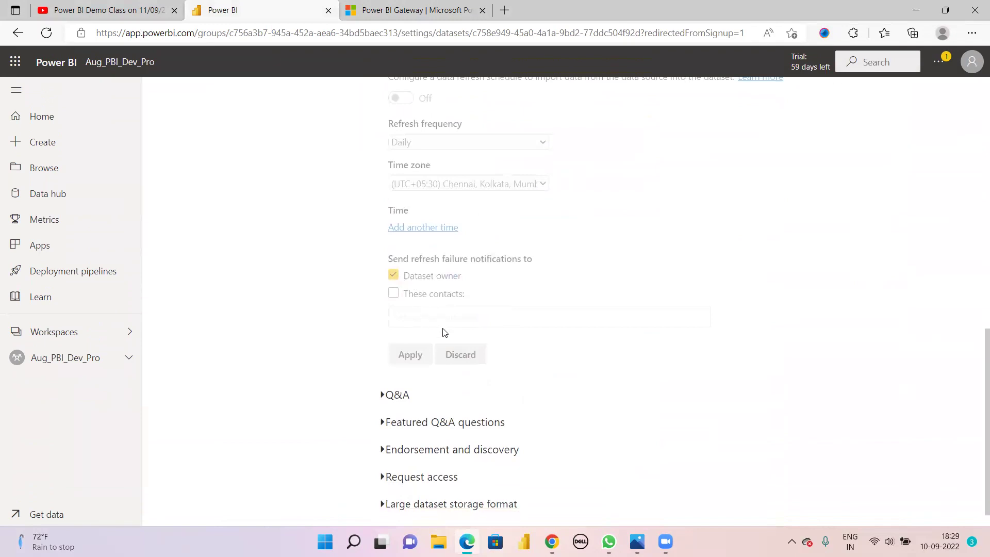
{"action": "scroll", "coordinate": [443, 332], "scroll_direction": "up", "scroll_amount": 4}
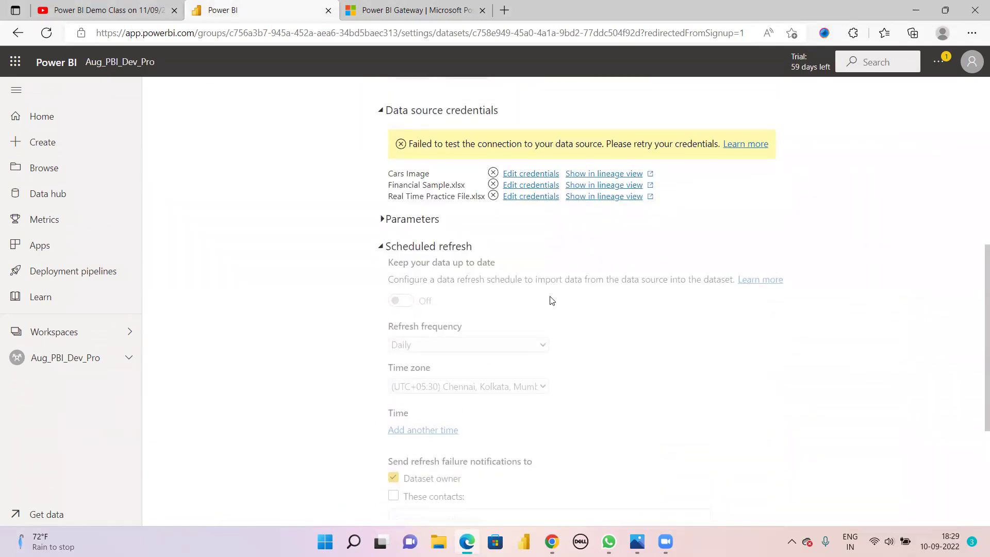
Step: Expand the Parameters section to read it, and collapse and reopen the Scheduled refresh section
{"action": "left_click", "coordinate": [384, 221]}
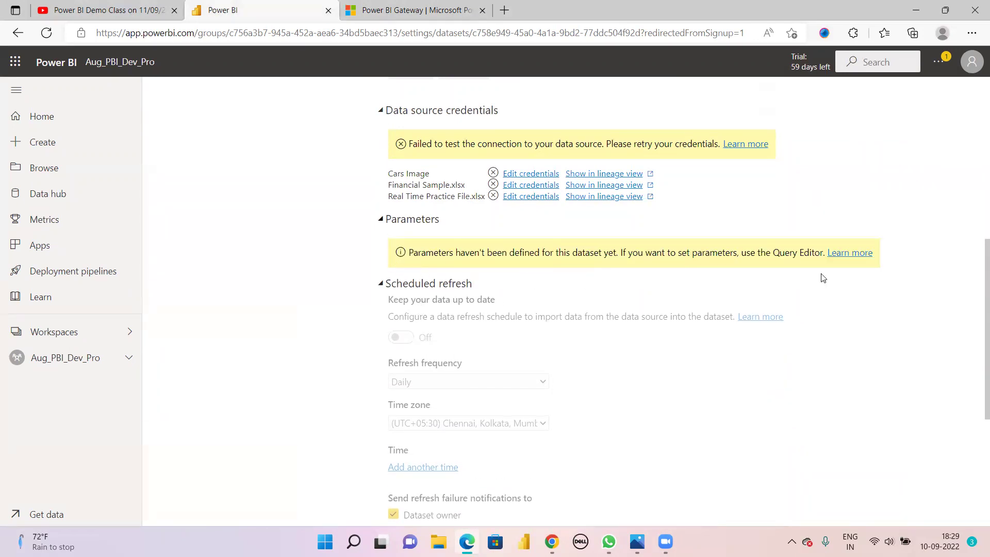
{"action": "left_click", "coordinate": [382, 283]}
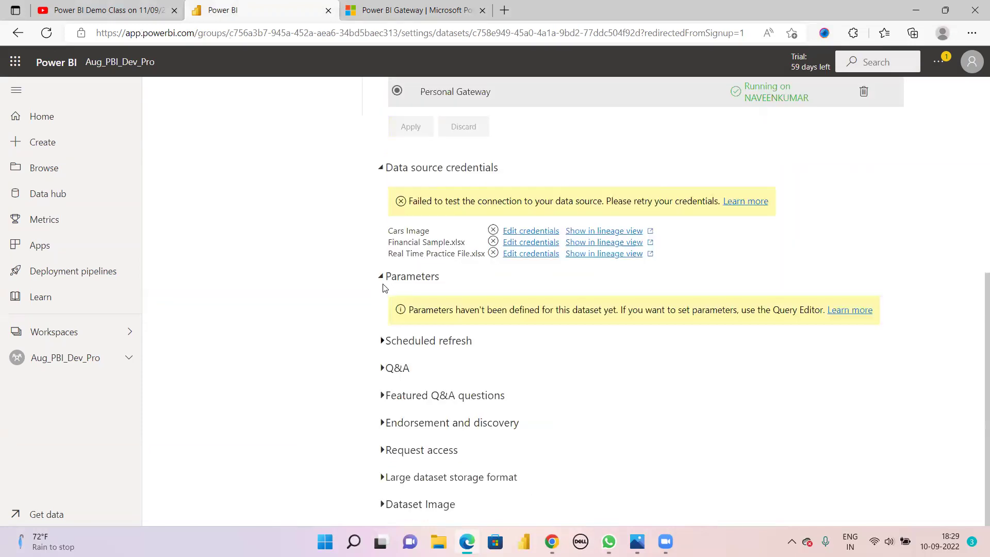
{"action": "left_click", "coordinate": [382, 341]}
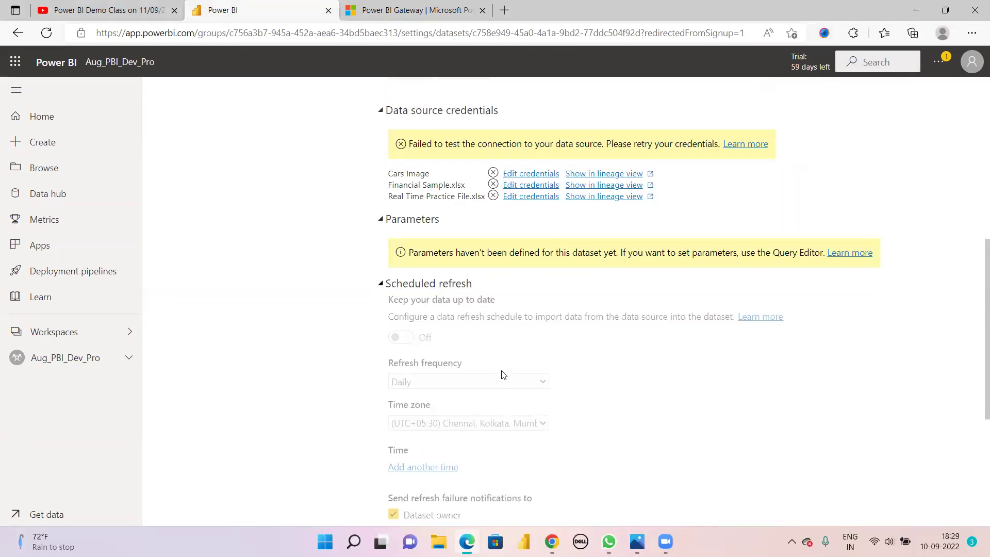
Step: Try to change the refresh frequency and switch on the scheduled refresh for Visualization-1
{"action": "scroll", "coordinate": [503, 375], "scroll_direction": "down", "scroll_amount": 4}
{"action": "scroll", "coordinate": [457, 347], "scroll_direction": "down", "scroll_amount": 1}
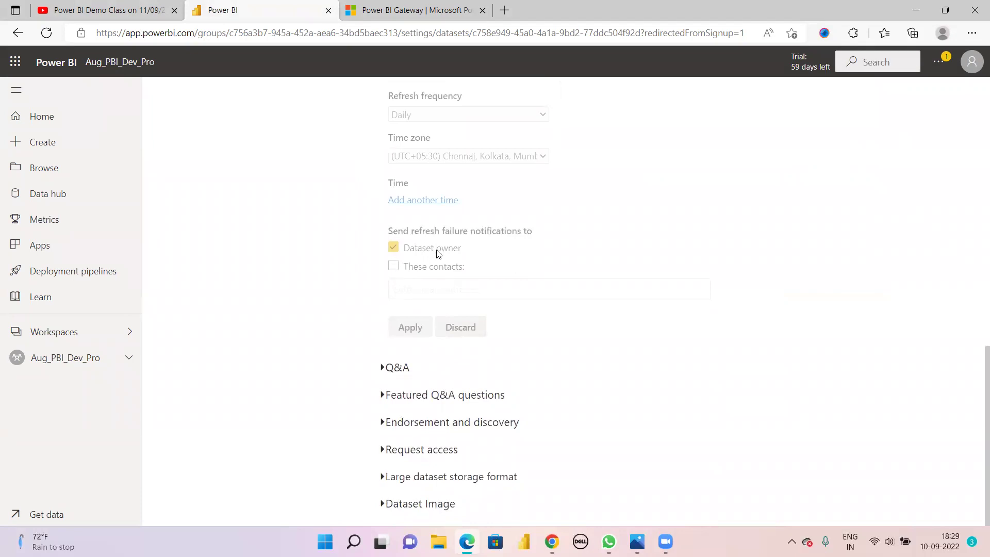
{"action": "scroll", "coordinate": [479, 281], "scroll_direction": "up", "scroll_amount": 1}
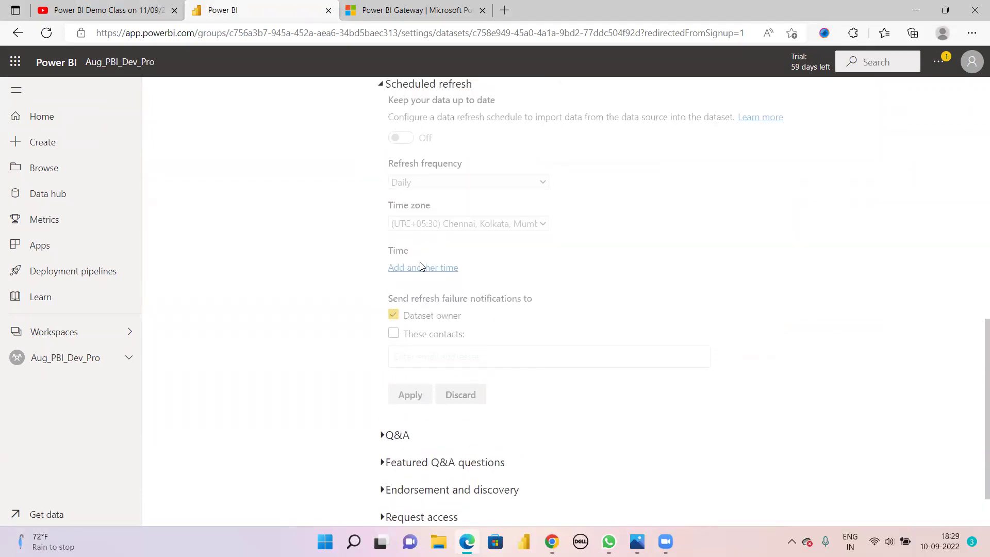
{"action": "scroll", "coordinate": [420, 274], "scroll_direction": "up", "scroll_amount": 2}
{"action": "double_click", "coordinate": [516, 321]}
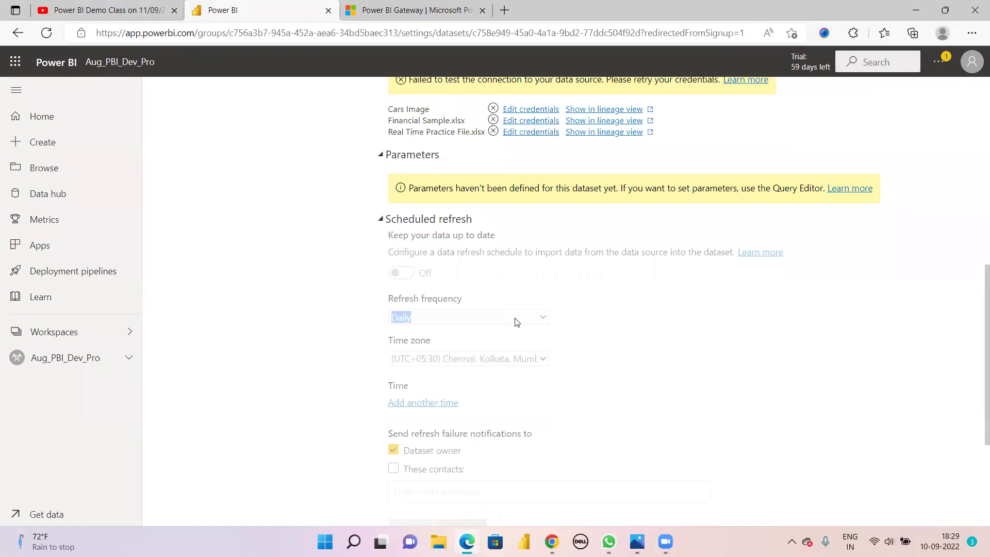
{"action": "left_click", "coordinate": [397, 275]}
Step: Apply Personal Gateway to the Visualization-1 gateway connection again and collapse the Parameters section
{"action": "scroll", "coordinate": [487, 241], "scroll_direction": "up", "scroll_amount": 3}
{"action": "scroll", "coordinate": [644, 305], "scroll_direction": "up", "scroll_amount": 1}
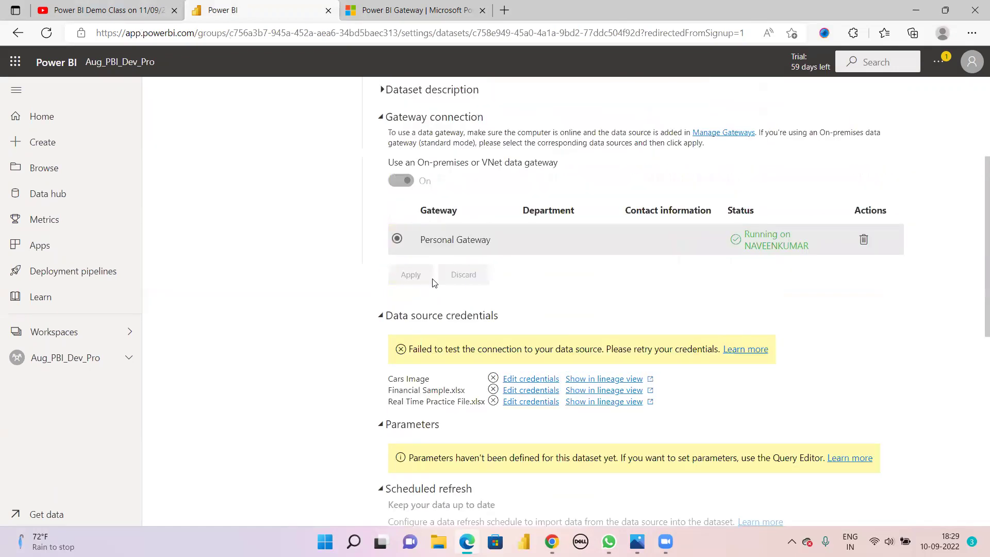
{"action": "left_click", "coordinate": [397, 239]}
{"action": "left_click", "coordinate": [407, 274]}
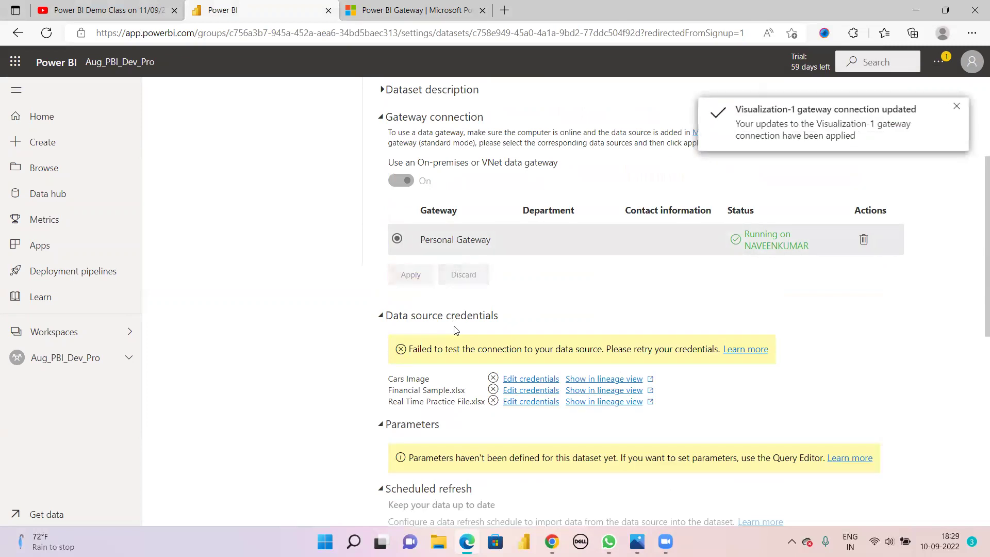
{"action": "scroll", "coordinate": [456, 381], "scroll_direction": "down", "scroll_amount": 2}
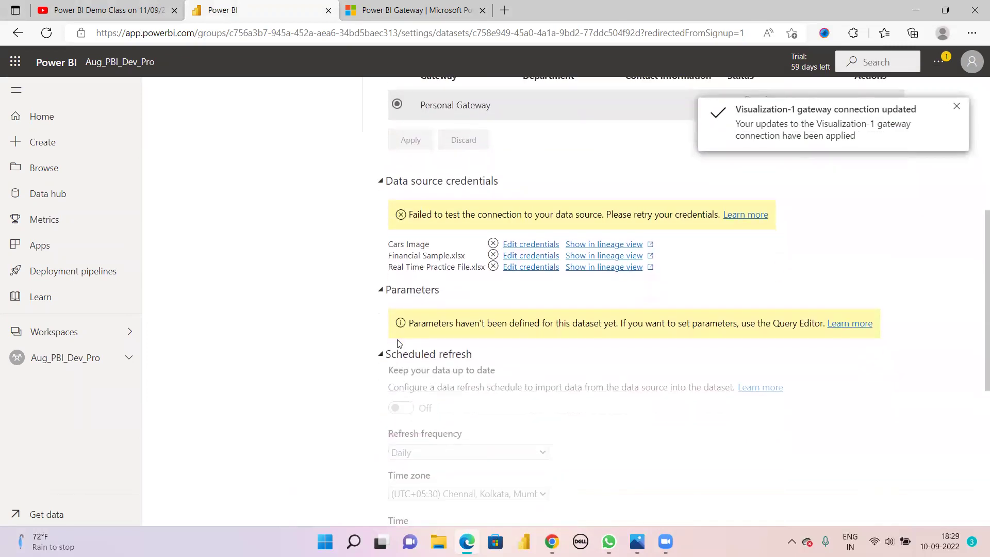
{"action": "left_click", "coordinate": [382, 290]}
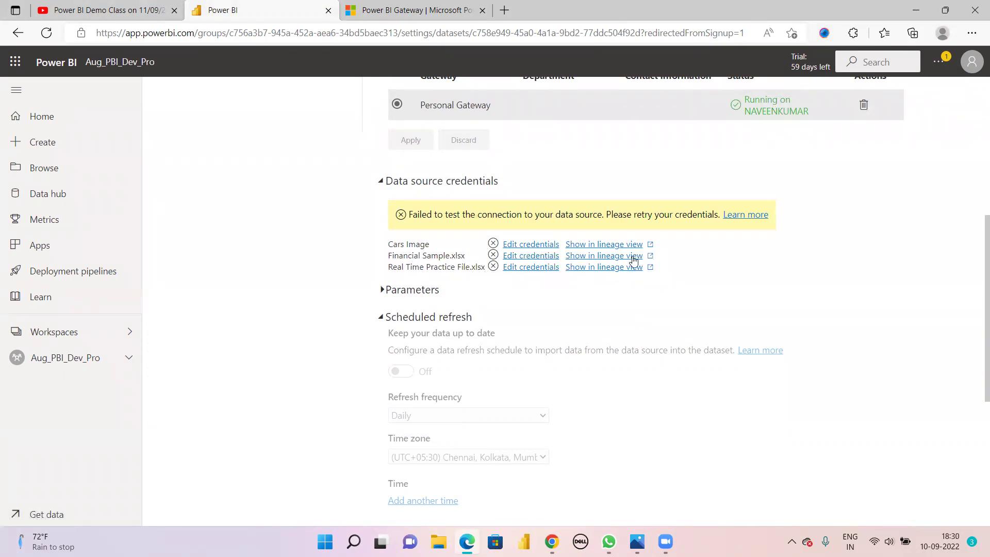
Step: Open the D_RLS dataset settings and apply Personal Gateway in its Gateway connection section
{"action": "scroll", "coordinate": [619, 244], "scroll_direction": "up", "scroll_amount": 6}
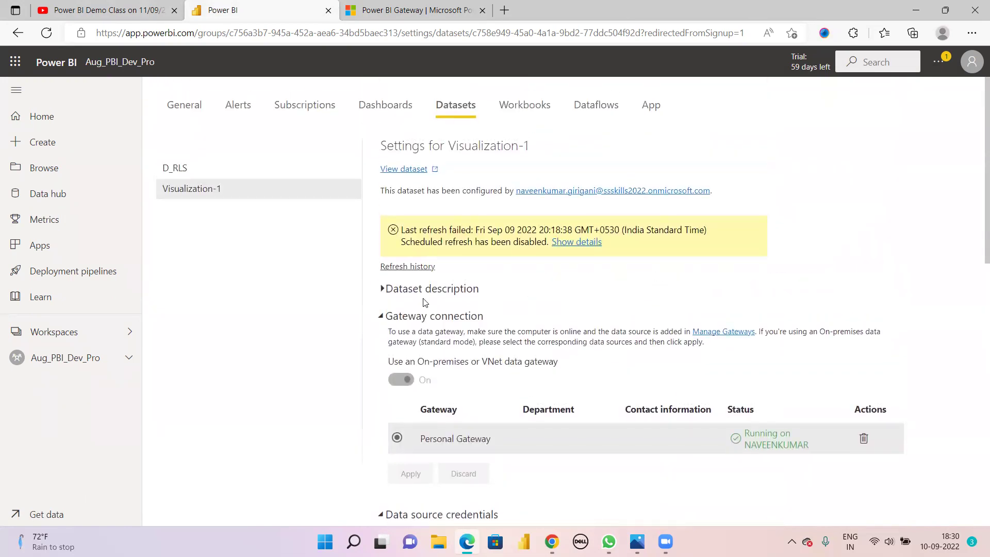
{"action": "left_click", "coordinate": [212, 170]}
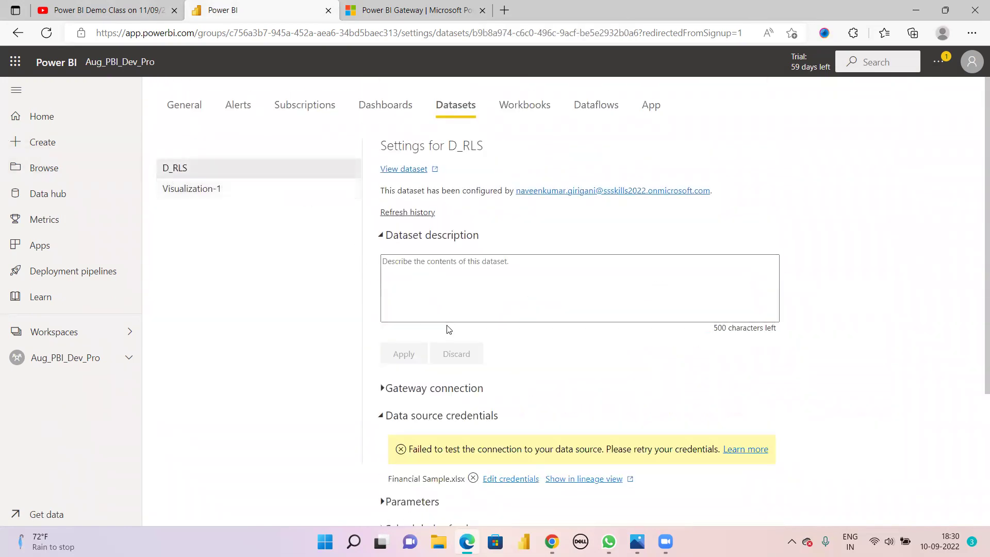
{"action": "scroll", "coordinate": [448, 329], "scroll_direction": "down", "scroll_amount": 3}
{"action": "left_click", "coordinate": [383, 201]}
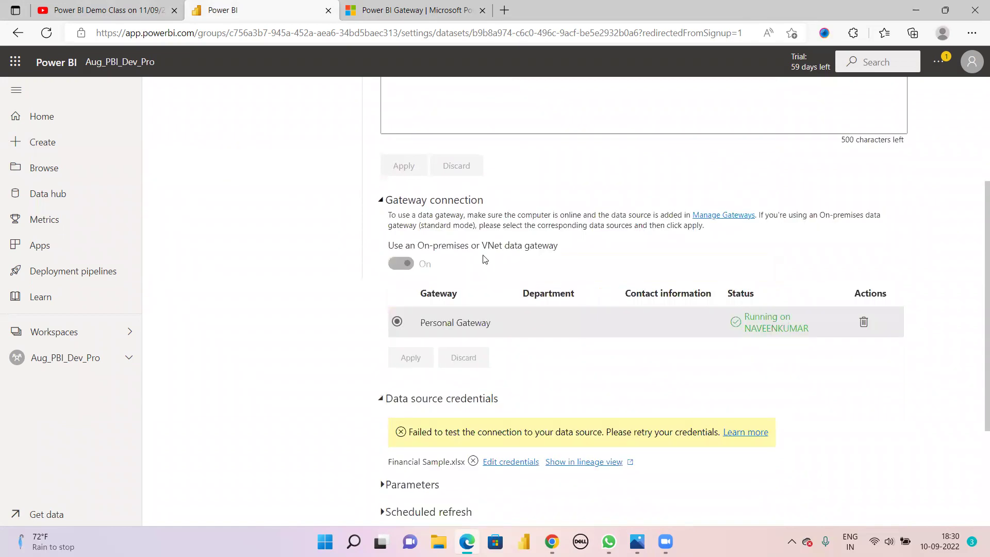
{"action": "left_click", "coordinate": [397, 322]}
{"action": "left_click", "coordinate": [412, 357]}
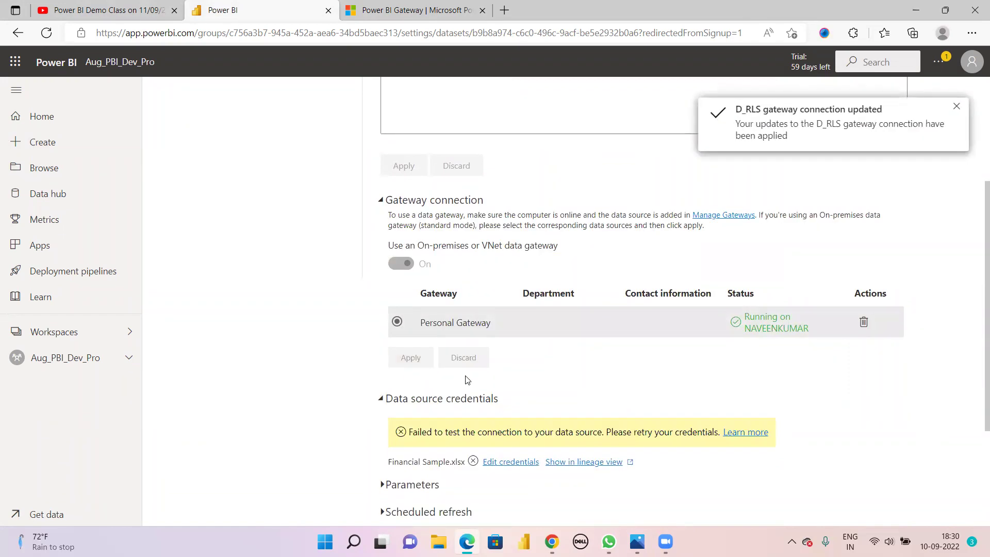
Step: Expand the Scheduled refresh section of D_RLS and check its options and the data source credentials
{"action": "scroll", "coordinate": [585, 265], "scroll_direction": "down", "scroll_amount": 3}
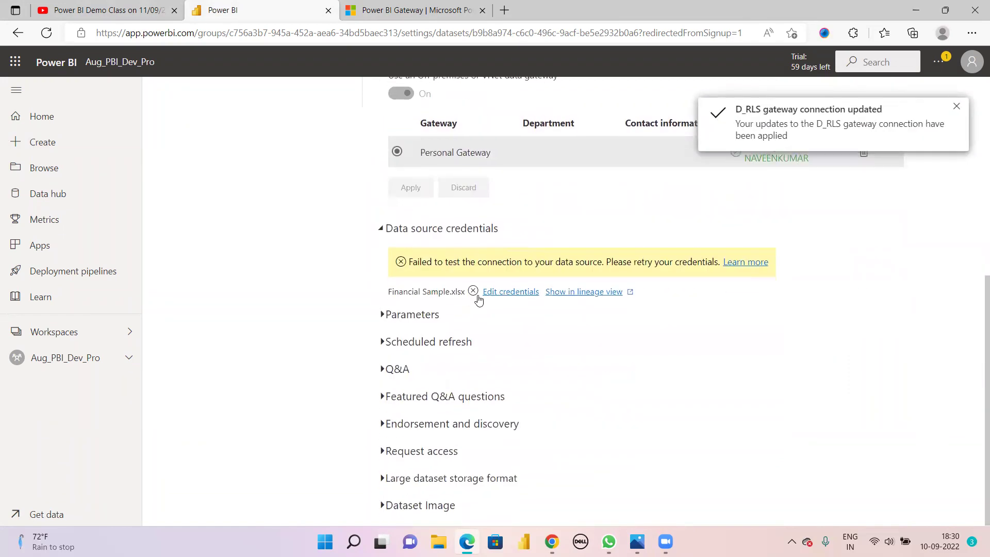
{"action": "left_click", "coordinate": [387, 341]}
{"action": "scroll", "coordinate": [408, 330], "scroll_direction": "down", "scroll_amount": 1}
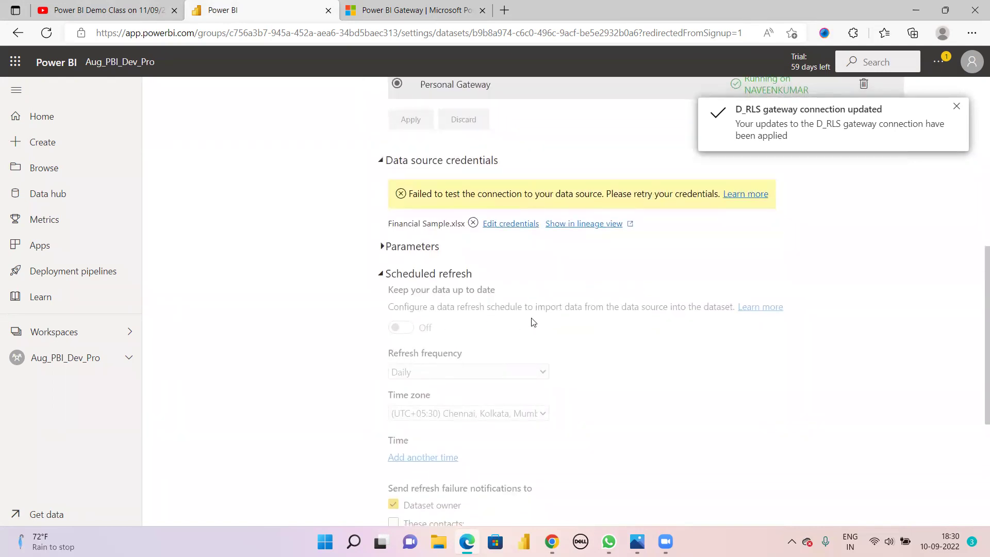
{"action": "scroll", "coordinate": [549, 299], "scroll_direction": "up", "scroll_amount": 4}
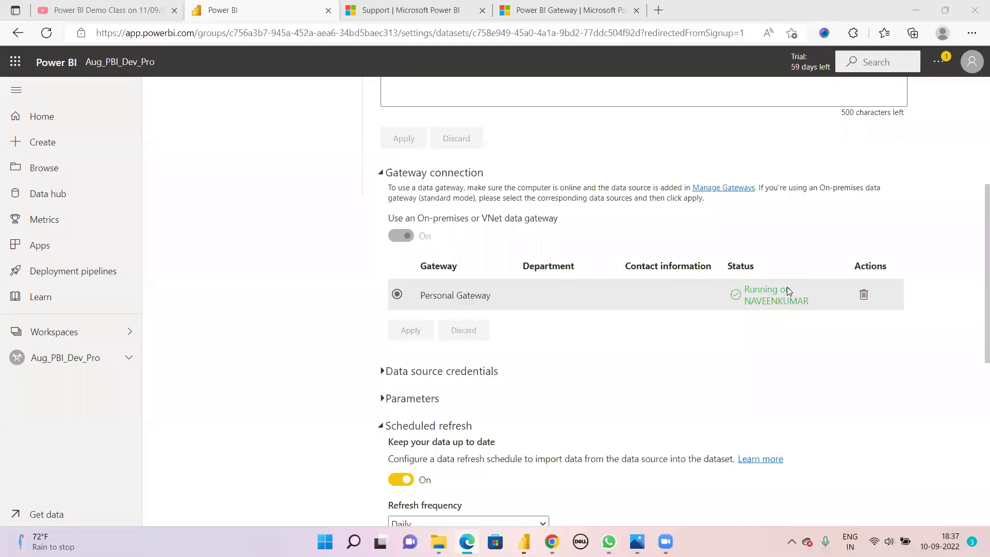
Step: Set the Visualization-1 scheduled refresh to On with Daily as the refresh frequency
{"action": "mouse_move", "coordinate": [666, 541]}
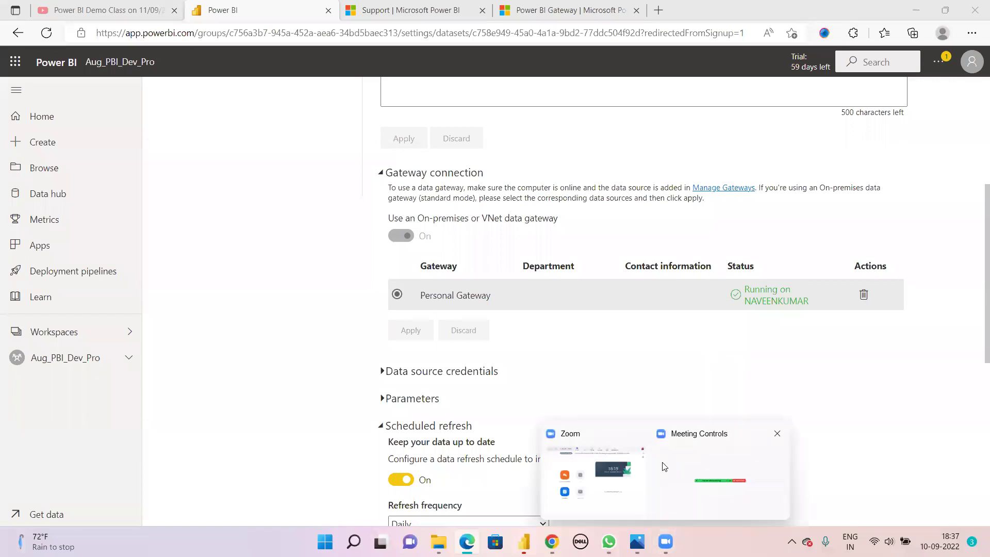
{"action": "scroll", "coordinate": [614, 346], "scroll_direction": "down", "scroll_amount": 1}
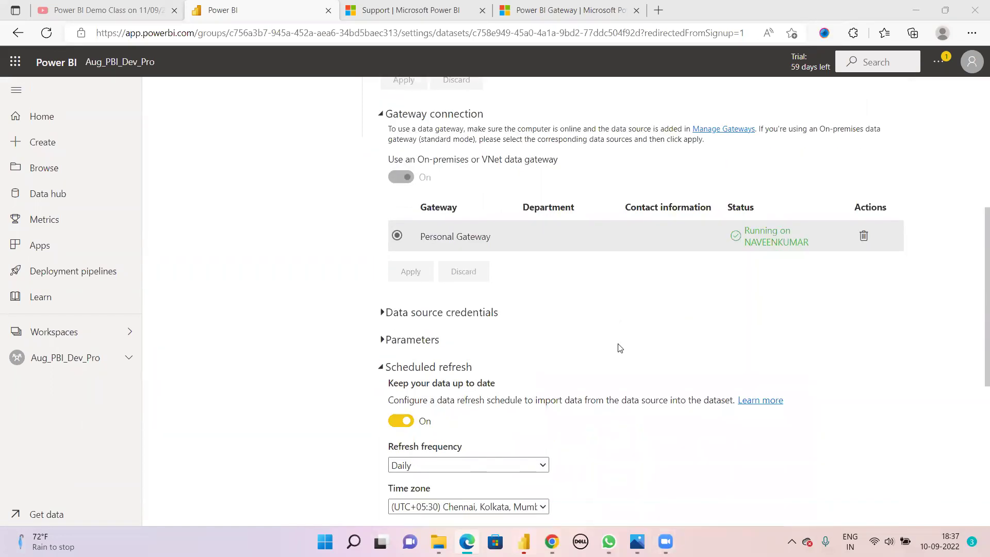
{"action": "scroll", "coordinate": [461, 371], "scroll_direction": "down", "scroll_amount": 1}
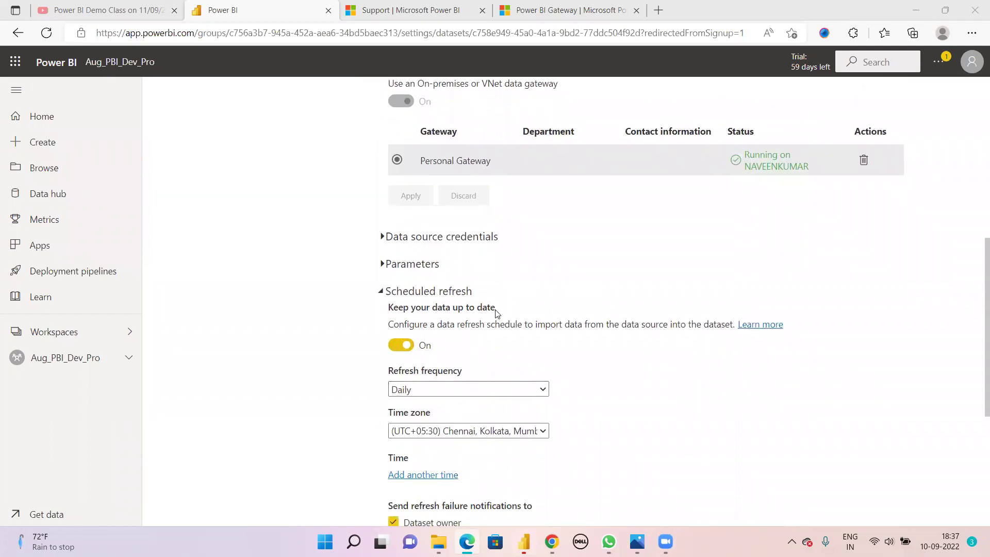
{"action": "left_click", "coordinate": [408, 345]}
{"action": "left_click", "coordinate": [407, 344]}
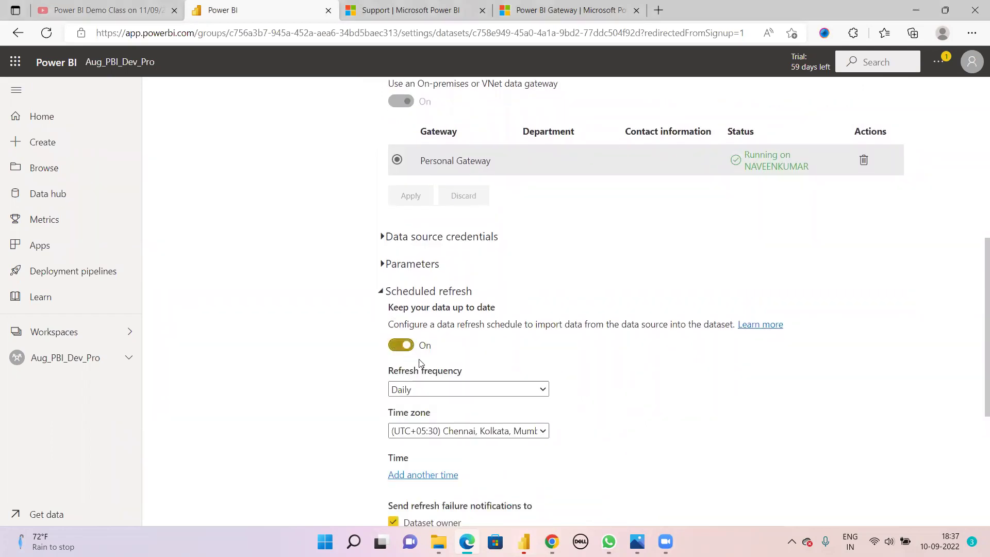
{"action": "left_click", "coordinate": [540, 392]}
{"action": "left_click", "coordinate": [540, 392]}
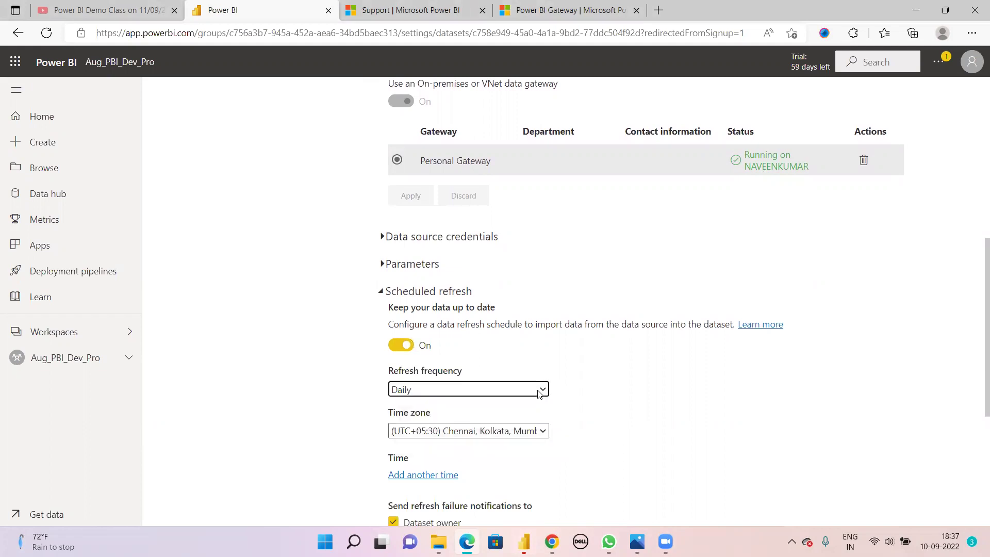
Step: Add a refresh time slot to the daily schedule of the Visualization-1 dataset
{"action": "scroll", "coordinate": [501, 419], "scroll_direction": "down", "scroll_amount": 1}
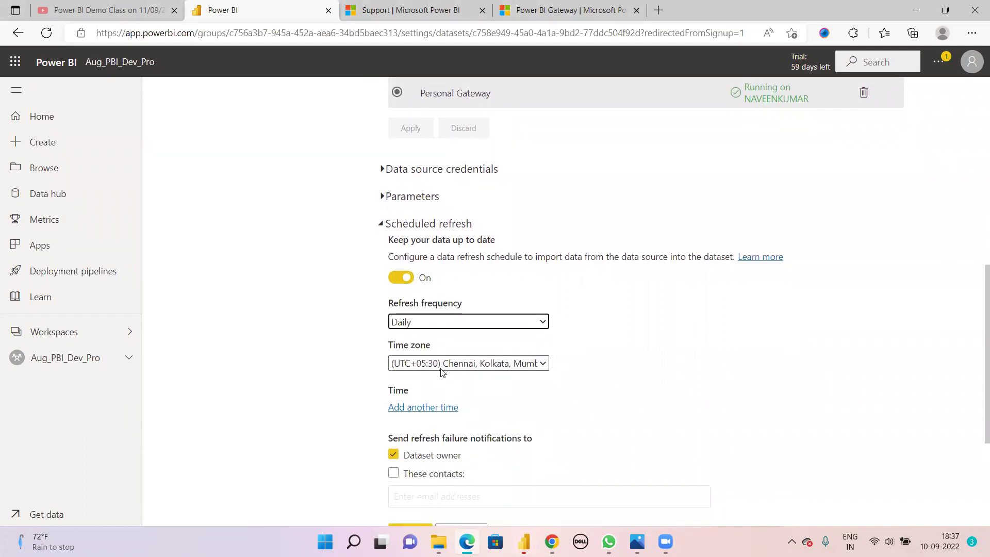
{"action": "scroll", "coordinate": [507, 398], "scroll_direction": "down", "scroll_amount": 2}
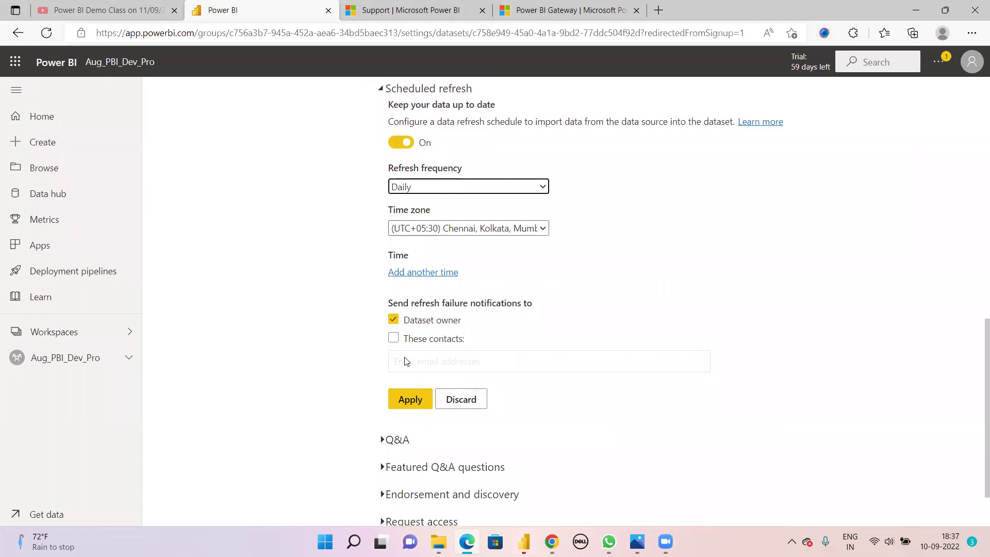
{"action": "left_click", "coordinate": [412, 273]}
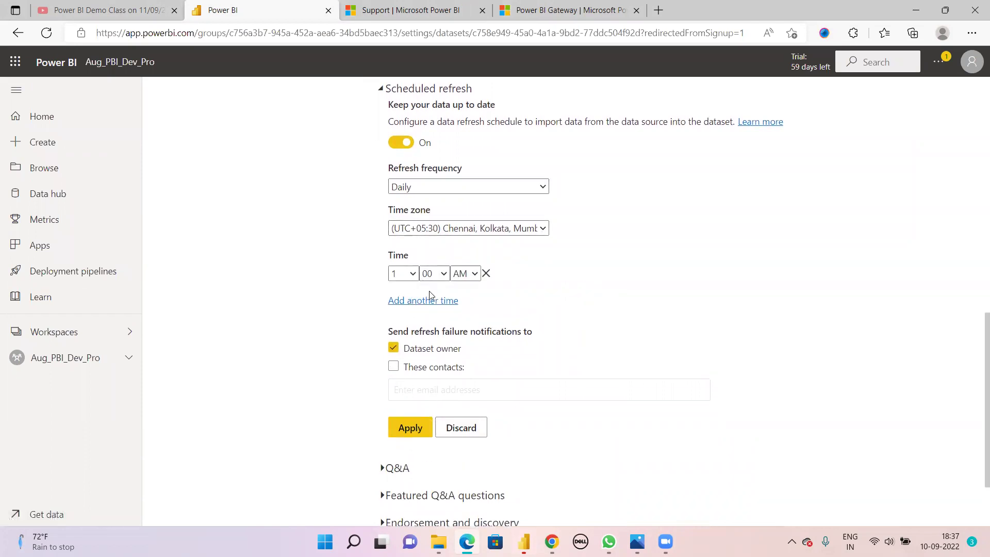
Step: Set the Visualization-1 scheduled refresh time to 6:30 AM
{"action": "left_click", "coordinate": [410, 275]}
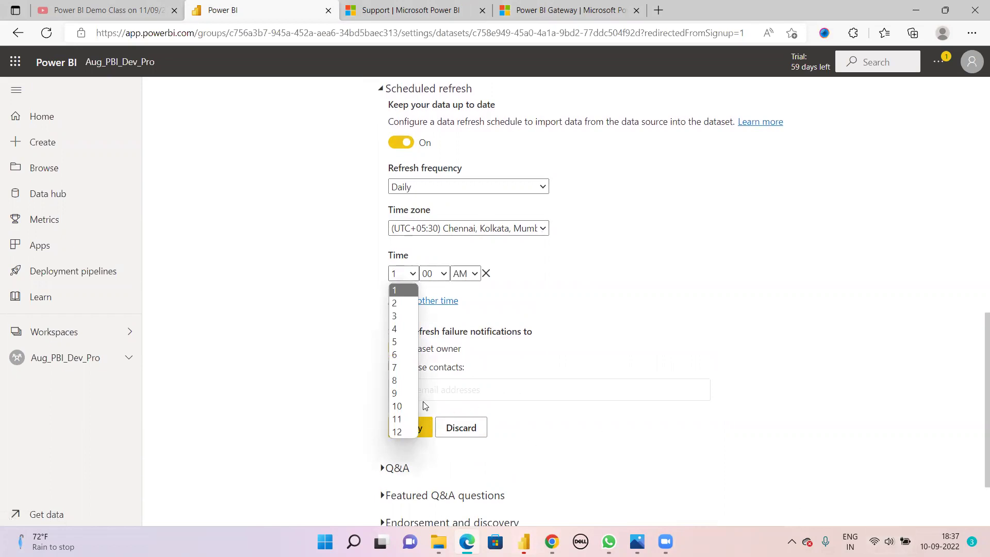
{"action": "scroll", "coordinate": [423, 402], "scroll_direction": "down", "scroll_amount": 2}
{"action": "left_click", "coordinate": [411, 173]}
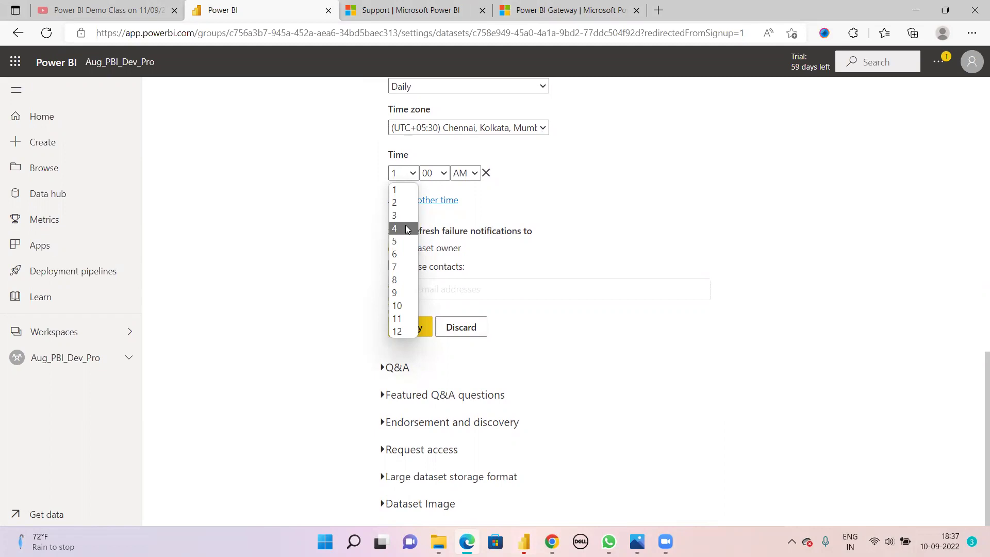
{"action": "left_click", "coordinate": [403, 258]}
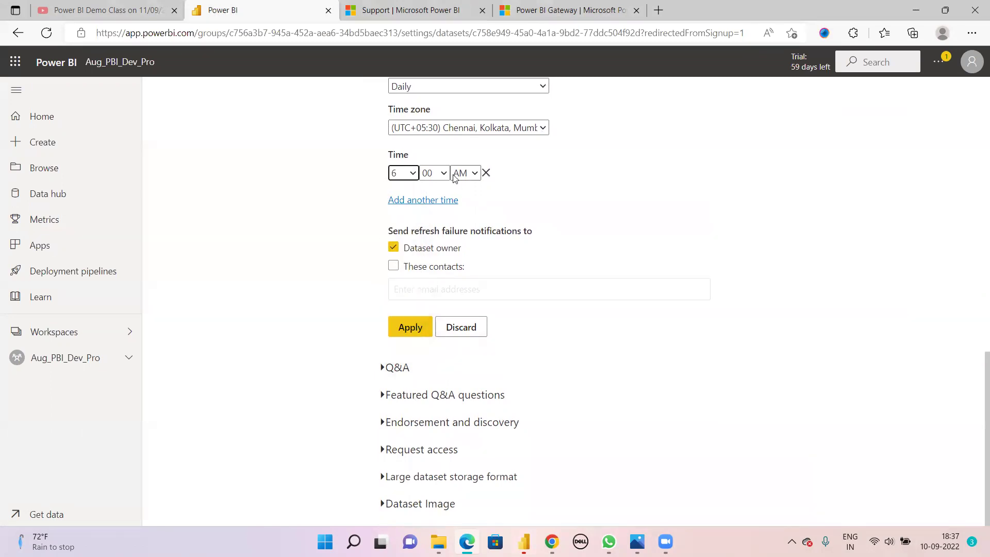
{"action": "left_click", "coordinate": [447, 176]}
{"action": "left_click", "coordinate": [434, 203]}
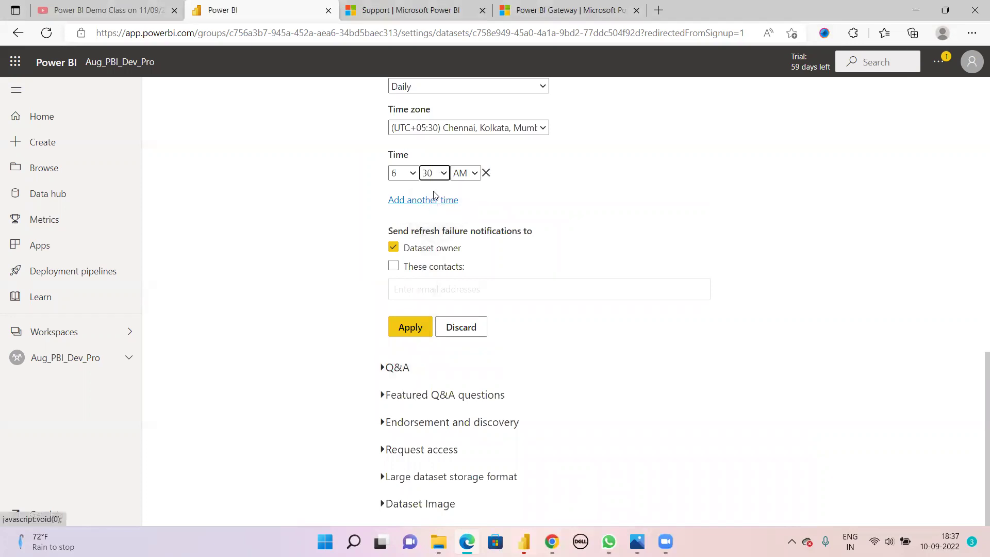
Step: Set the Visualization-1 scheduled refresh time to 7:00 PM
{"action": "left_click", "coordinate": [405, 174]}
{"action": "left_click", "coordinate": [407, 266]}
{"action": "left_click", "coordinate": [437, 174]}
{"action": "left_click", "coordinate": [441, 190]}
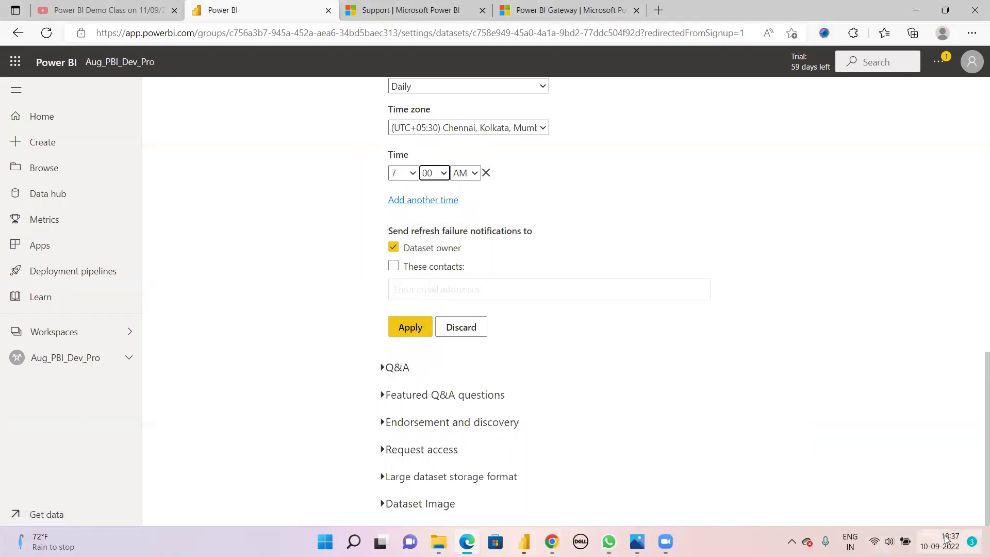
{"action": "left_click", "coordinate": [472, 177]}
{"action": "left_click", "coordinate": [465, 203]}
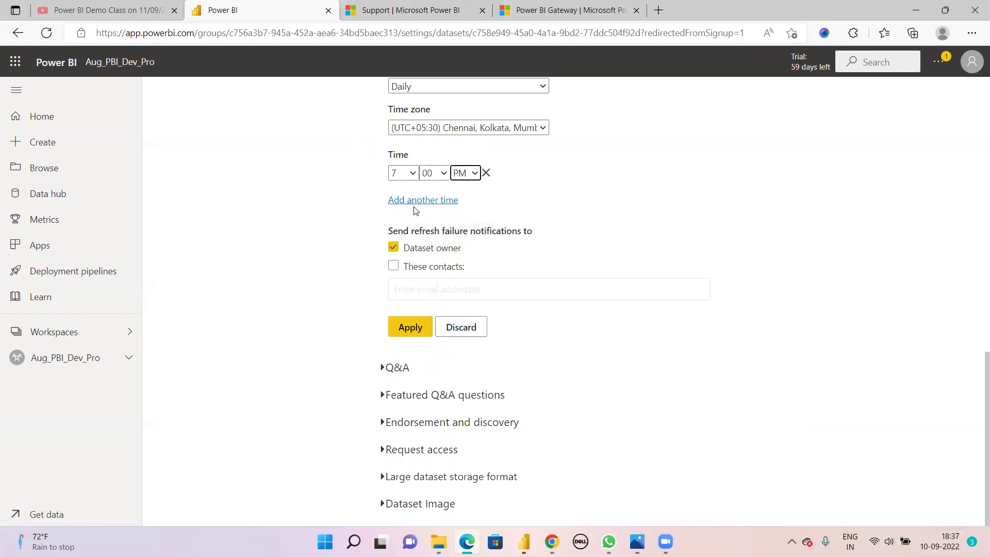
Step: Check which hour and minute options the Visualization-1 refresh time offers, keeping 7:00 PM
{"action": "left_click", "coordinate": [412, 174]}
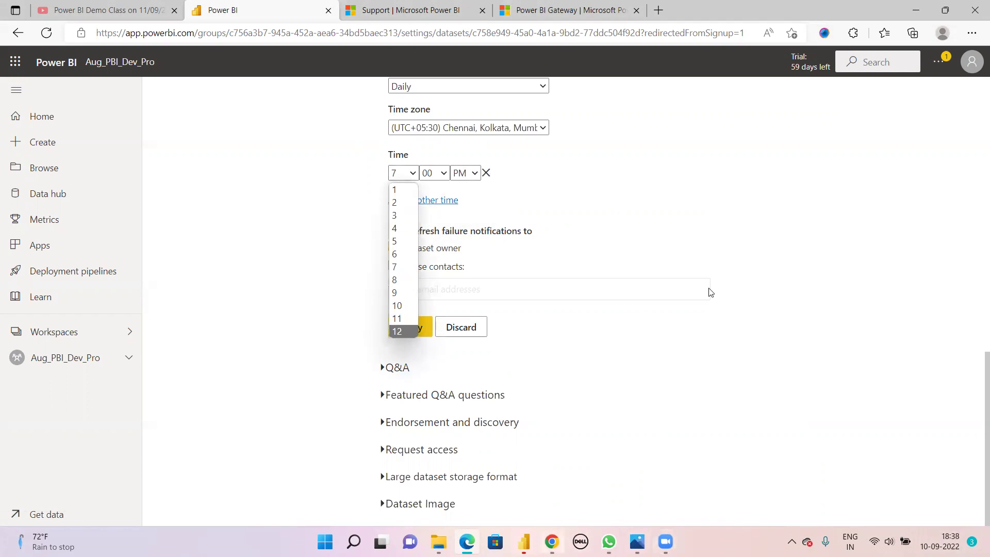
{"action": "left_click", "coordinate": [426, 163]}
{"action": "left_click", "coordinate": [407, 176]}
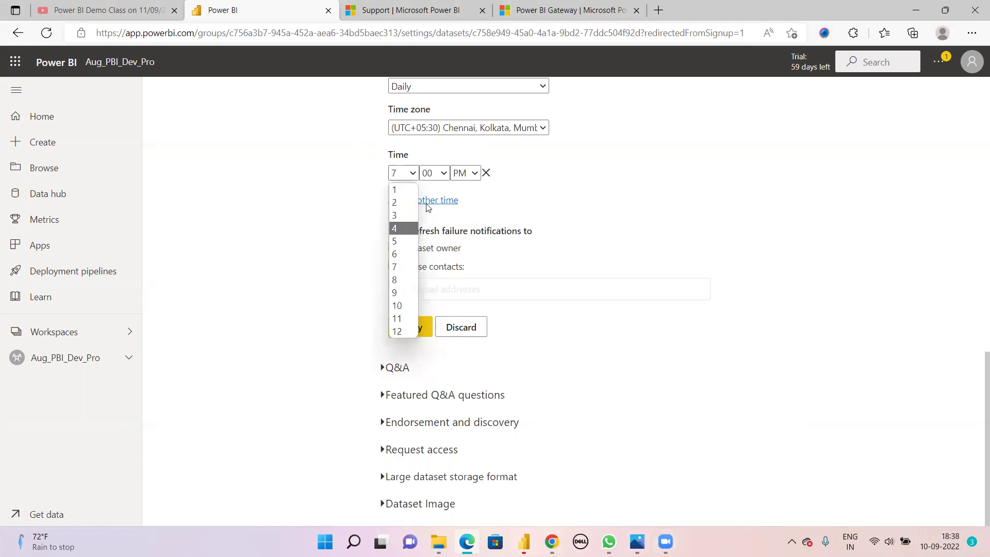
{"action": "left_click", "coordinate": [445, 173]}
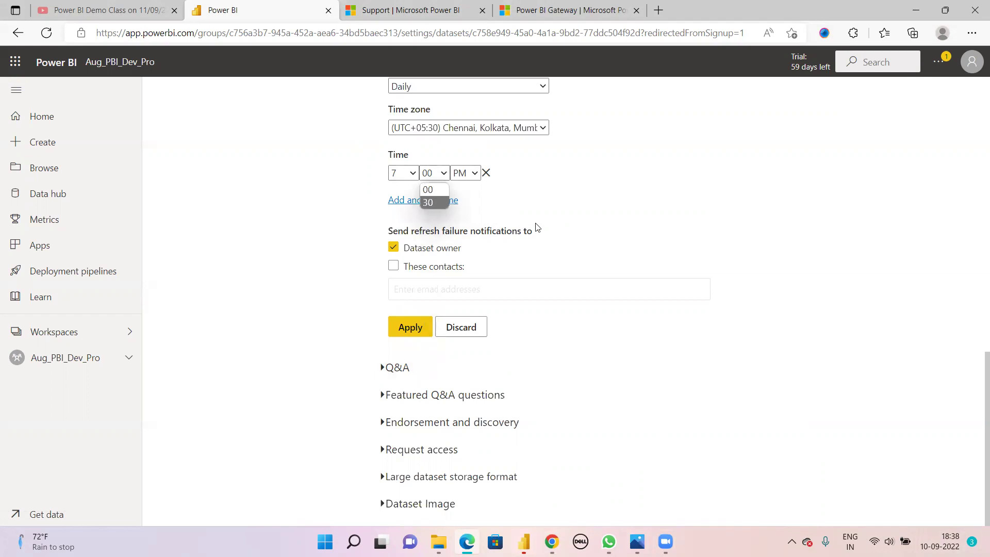
{"action": "left_click", "coordinate": [649, 200]}
{"action": "left_click", "coordinate": [448, 174]}
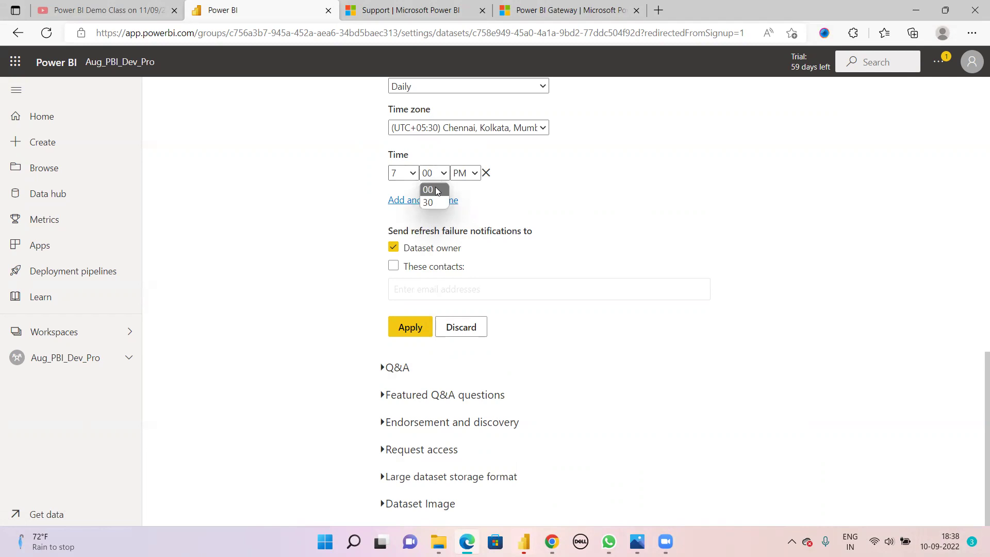
{"action": "left_click", "coordinate": [435, 188]}
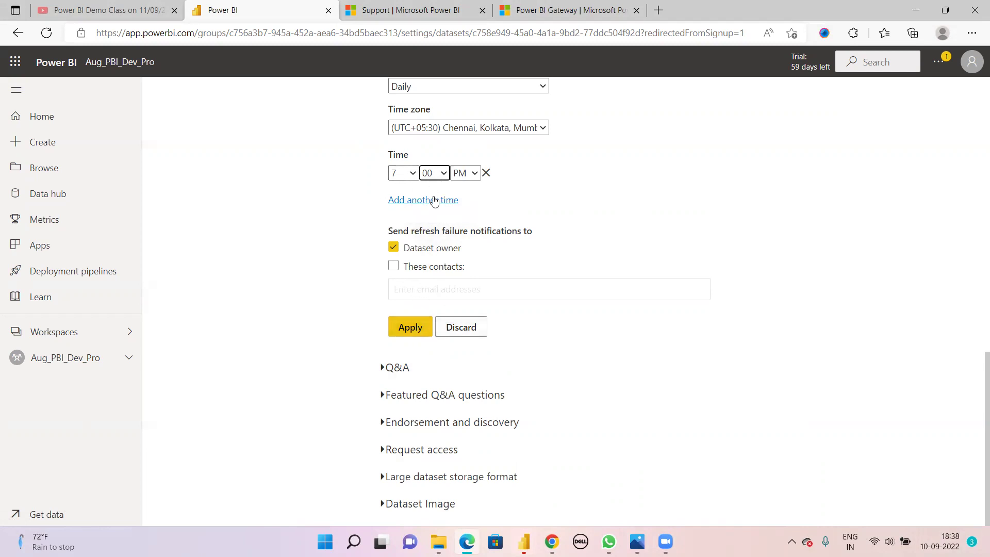
Step: Apply the daily refresh schedule of the Visualization-1 dataset
{"action": "scroll", "coordinate": [447, 202], "scroll_direction": "up", "scroll_amount": 2}
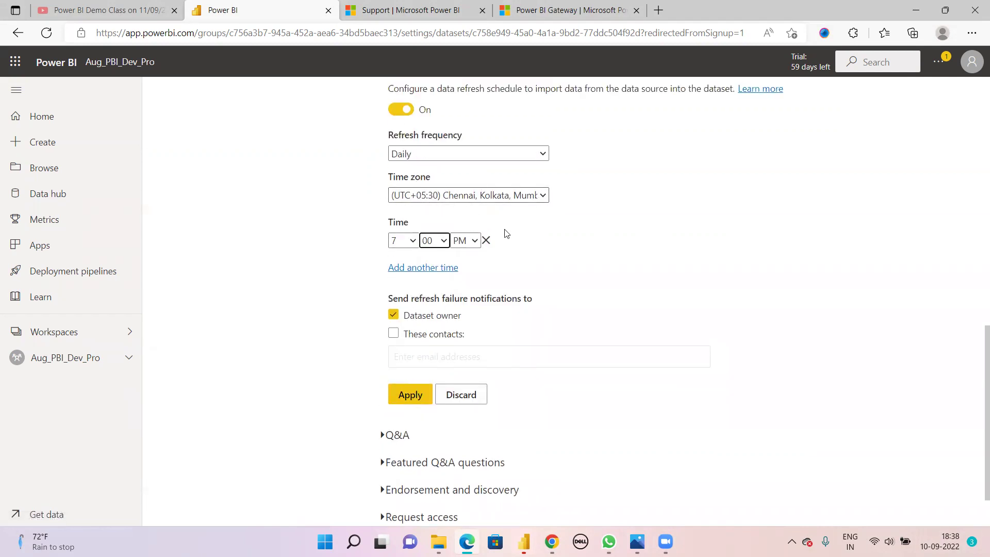
{"action": "scroll", "coordinate": [516, 235], "scroll_direction": "down", "scroll_amount": 2}
{"action": "left_click", "coordinate": [408, 330]}
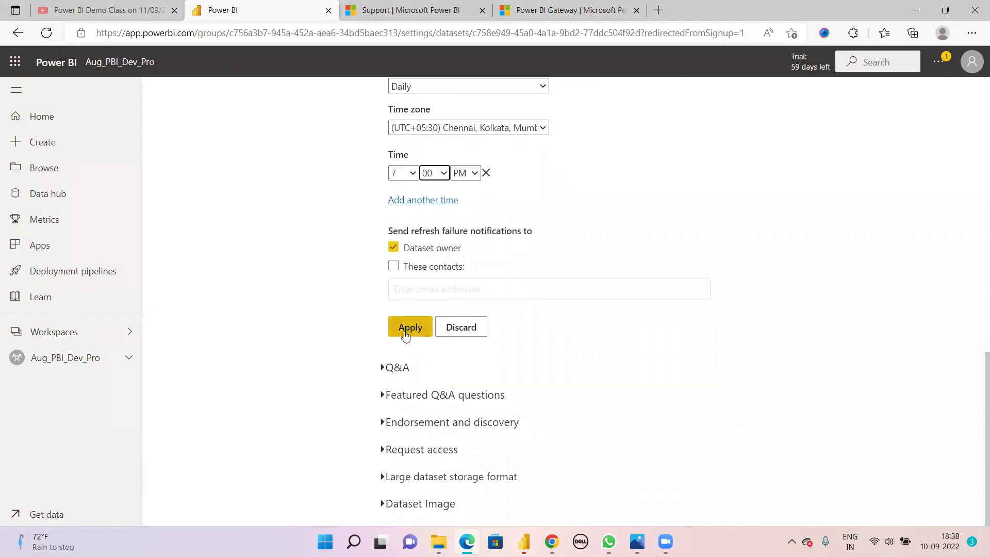
{"action": "left_click", "coordinate": [406, 335]}
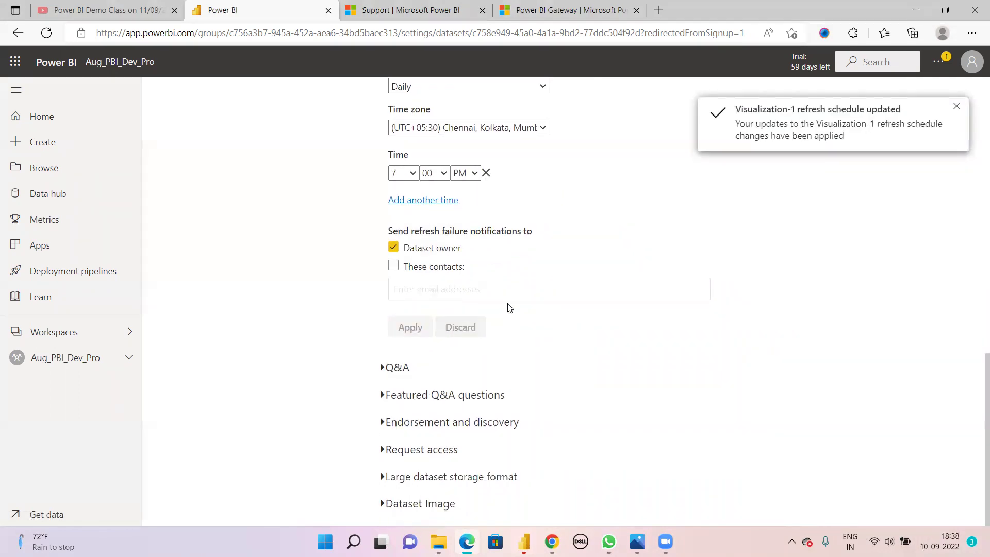
{"action": "left_click", "coordinate": [672, 533]}
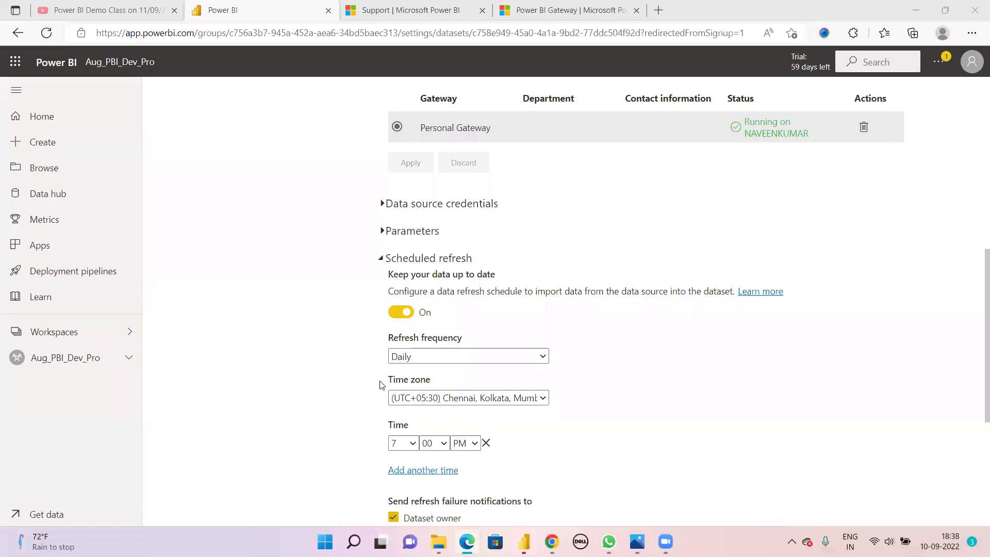
Step: Open the Aug_PBI_Dev_Pro workspace and compare the next refresh entries of the Visualization-1 and D_RLS datasets
{"action": "left_click", "coordinate": [82, 334]}
{"action": "left_click", "coordinate": [242, 206]}
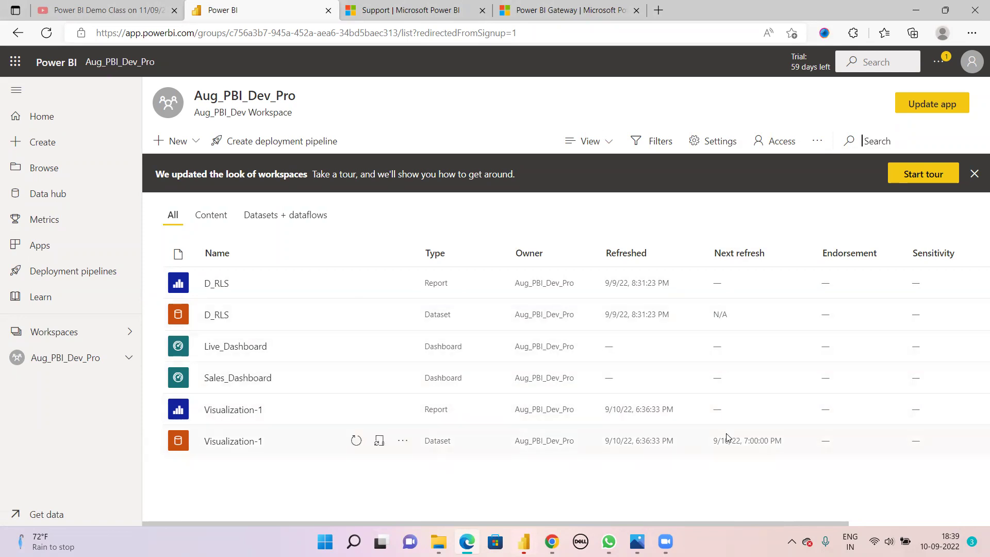
{"action": "mouse_move", "coordinate": [692, 418]}
{"action": "left_mouse_down"}
{"action": "mouse_move", "coordinate": [741, 458]}
{"action": "mouse_move", "coordinate": [794, 461]}
{"action": "left_mouse_up"}
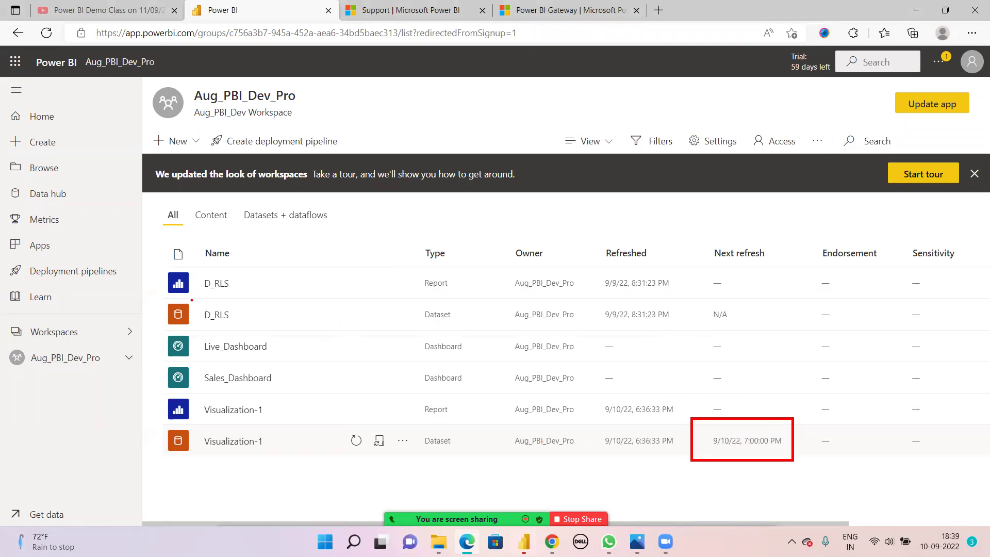
{"action": "mouse_move", "coordinate": [192, 308]}
{"action": "left_mouse_down"}
{"action": "mouse_move", "coordinate": [234, 335]}
{"action": "mouse_move", "coordinate": [484, 338]}
{"action": "left_mouse_up"}
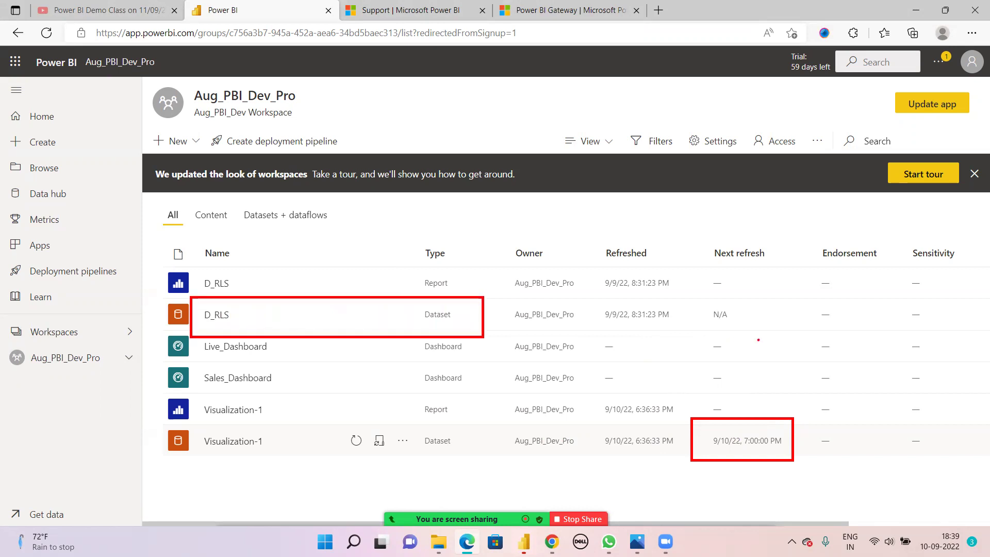
{"action": "mouse_move", "coordinate": [696, 298]}
{"action": "left_mouse_down"}
{"action": "mouse_move", "coordinate": [718, 335]}
{"action": "mouse_move", "coordinate": [771, 338]}
{"action": "left_mouse_up"}
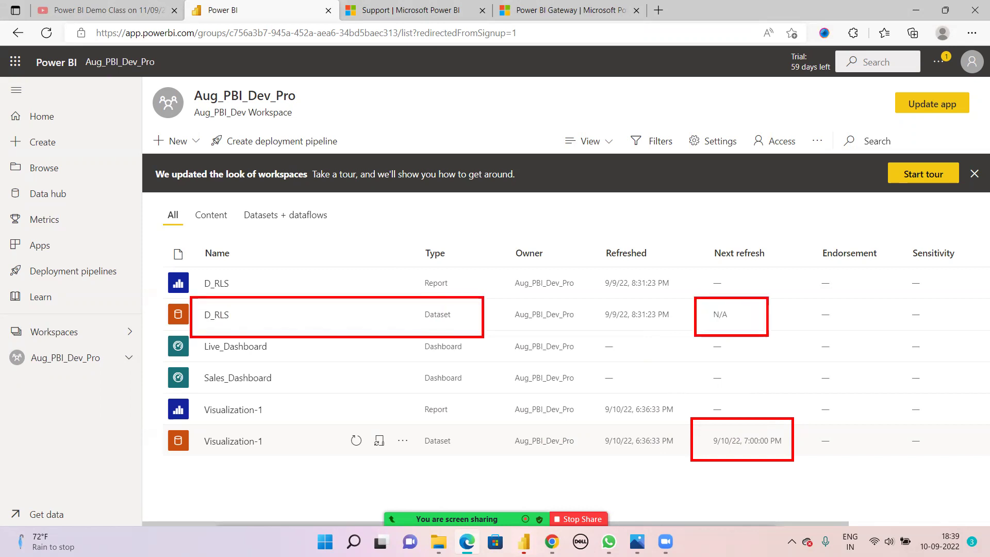
Step: Open the scheduled refresh settings of the D_RLS dataset and apply Personal Gateway as its gateway connection
{"action": "mouse_move", "coordinate": [384, 330]}
{"action": "left_click", "coordinate": [380, 318]}
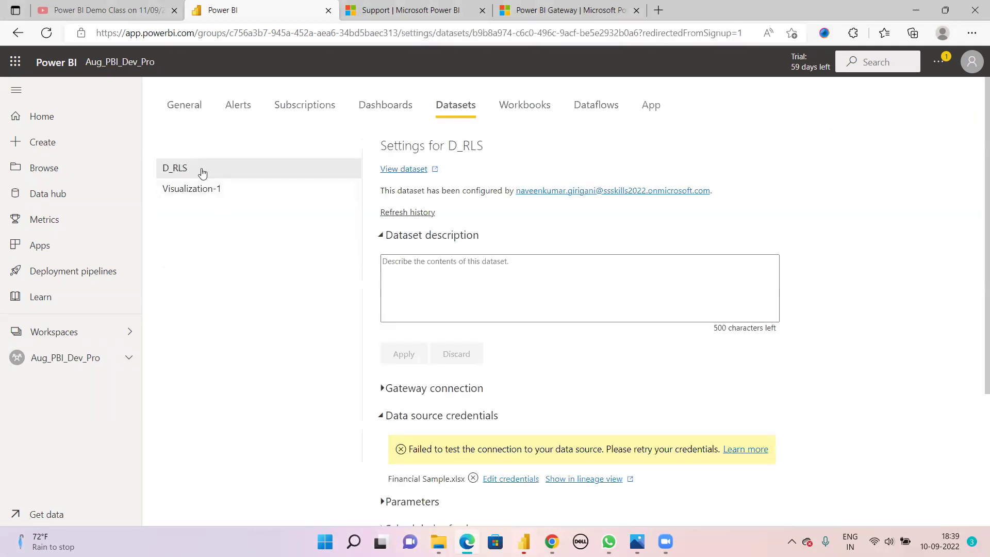
{"action": "scroll", "coordinate": [462, 389], "scroll_direction": "down", "scroll_amount": 3}
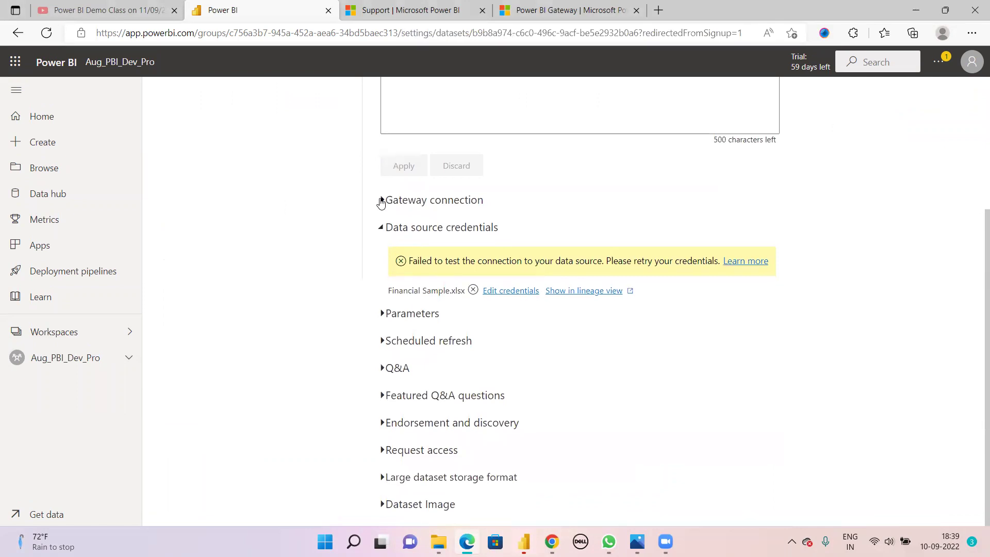
{"action": "left_click", "coordinate": [382, 201]}
{"action": "left_click", "coordinate": [397, 323]}
{"action": "left_click", "coordinate": [410, 358]}
{"action": "scroll", "coordinate": [413, 366], "scroll_direction": "down", "scroll_amount": 2}
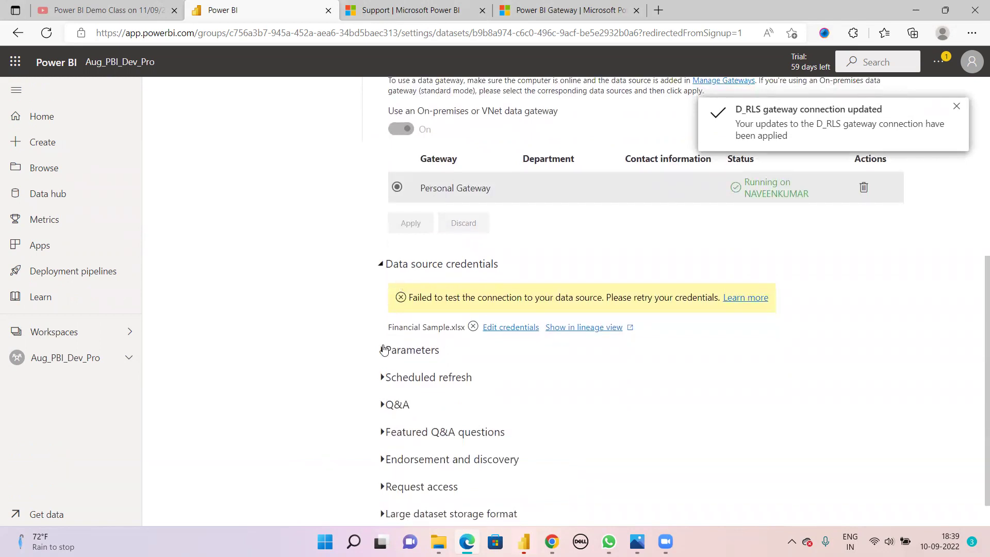
Step: Configure the D_RLS data source credentials with Windows without impersonation and a privacy level, and sign in
{"action": "left_click", "coordinate": [382, 377]}
{"action": "scroll", "coordinate": [417, 386], "scroll_direction": "down", "scroll_amount": 2}
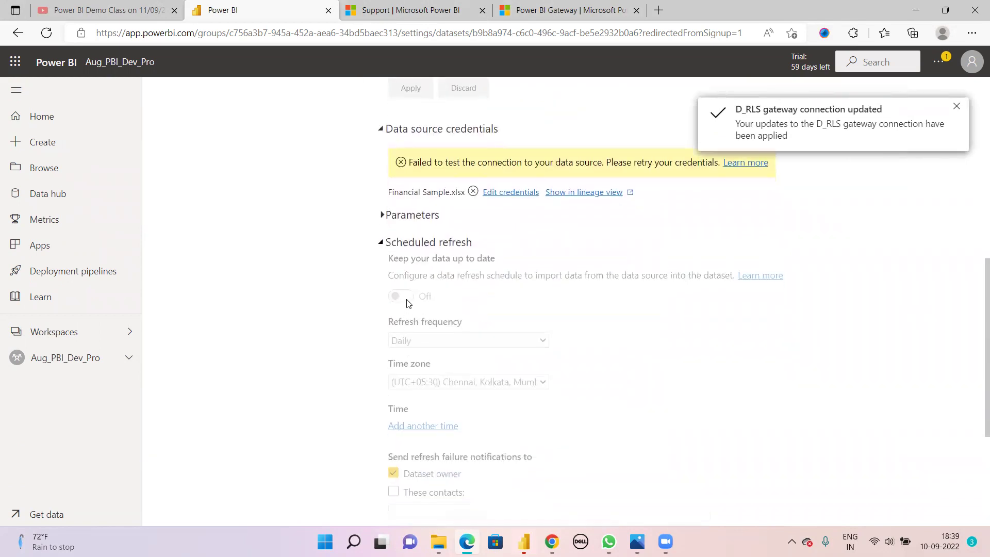
{"action": "scroll", "coordinate": [497, 309], "scroll_direction": "up", "scroll_amount": 1}
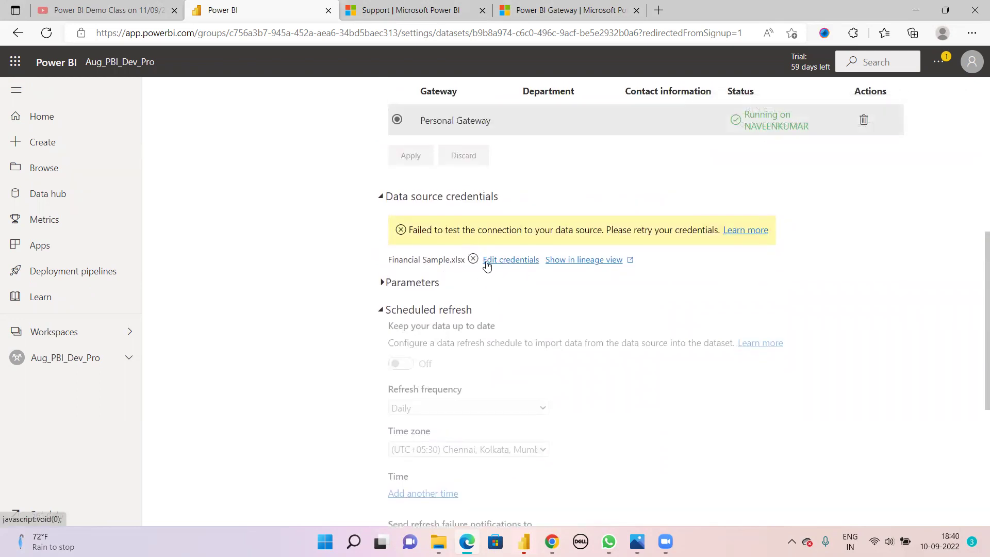
{"action": "left_click", "coordinate": [510, 262]}
{"action": "left_click", "coordinate": [553, 293]}
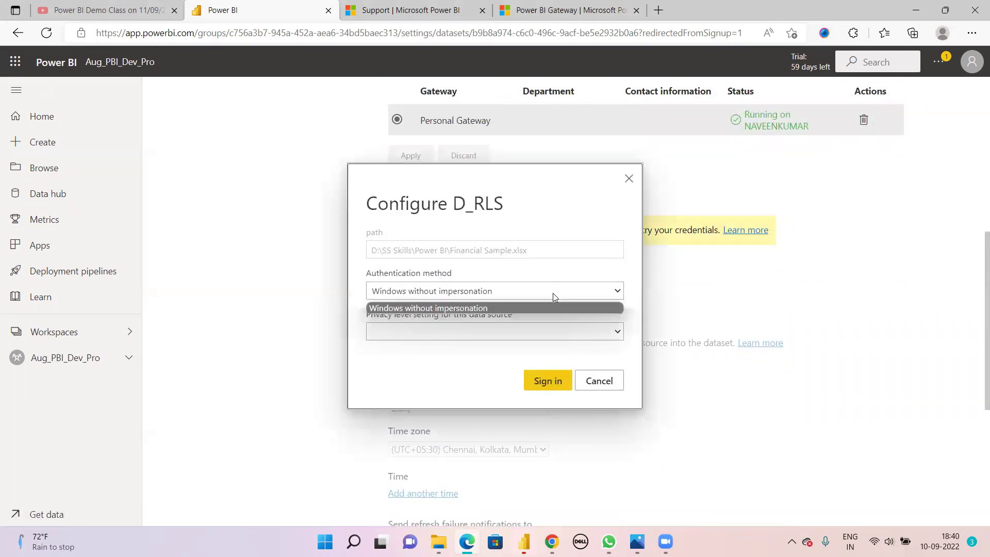
{"action": "left_click", "coordinate": [495, 308]}
{"action": "left_click", "coordinate": [482, 326]}
{"action": "left_click", "coordinate": [444, 346]}
{"action": "left_click", "coordinate": [547, 381]}
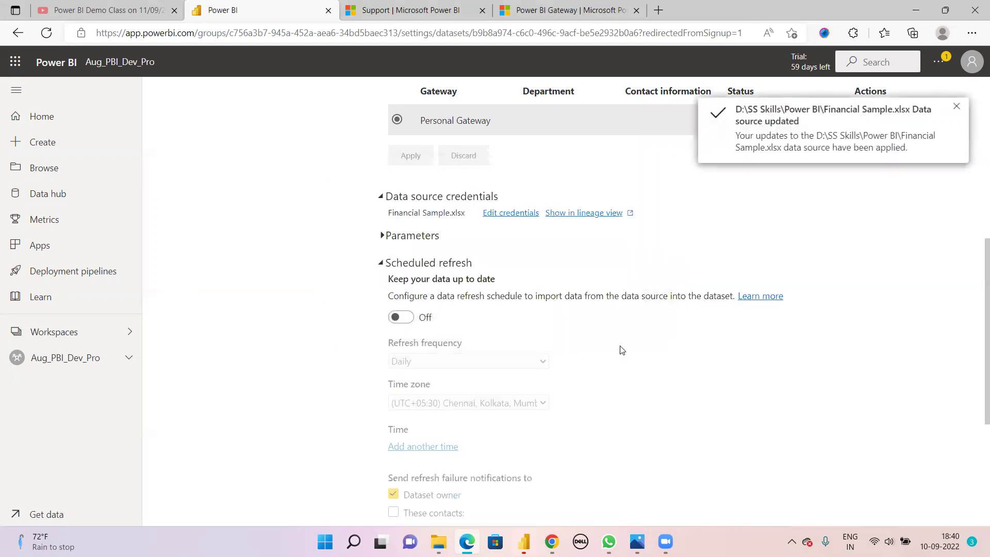
Step: Turn on the D_RLS scheduled refresh, add a daily refresh time of 7:00 PM, and apply the schedule
{"action": "left_click", "coordinate": [405, 318]}
{"action": "scroll", "coordinate": [423, 336], "scroll_direction": "down", "scroll_amount": 3}
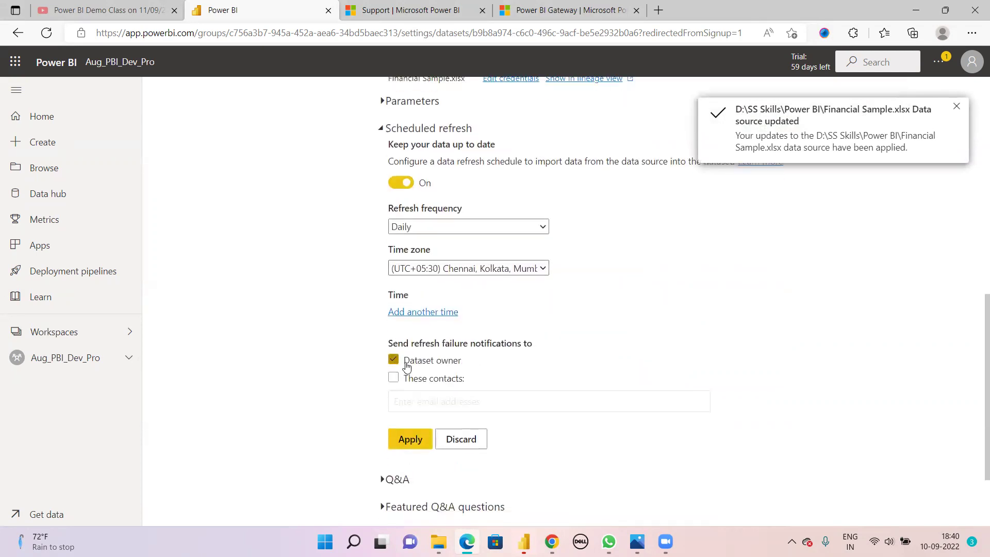
{"action": "left_click", "coordinate": [422, 313]}
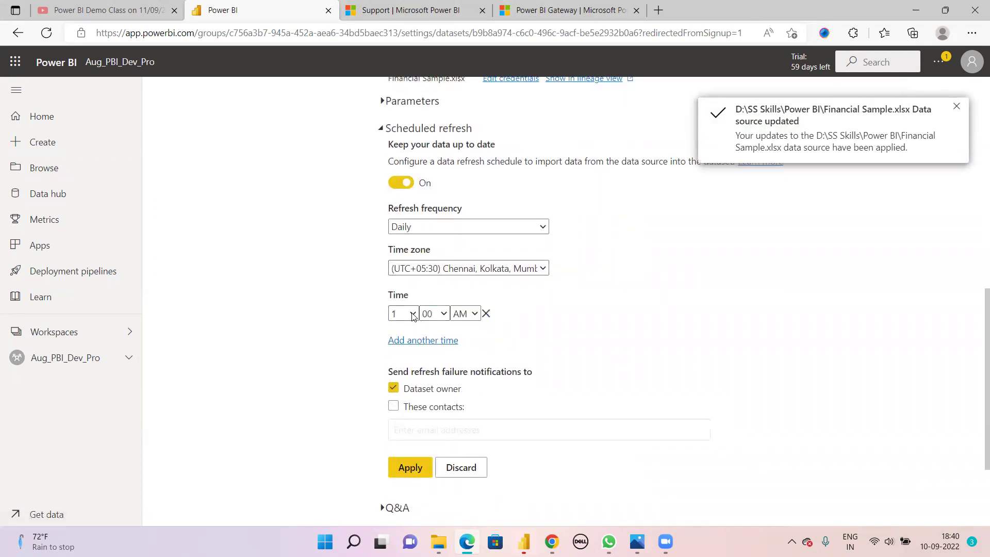
{"action": "left_click", "coordinate": [410, 314]}
{"action": "left_click", "coordinate": [394, 408]}
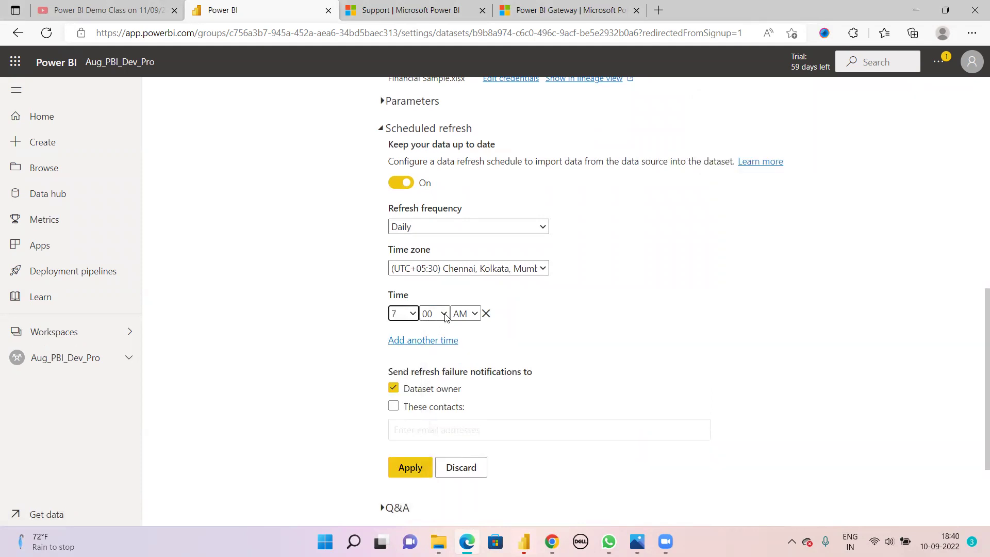
{"action": "left_click", "coordinate": [479, 315]}
{"action": "left_click", "coordinate": [462, 342]}
{"action": "scroll", "coordinate": [431, 435], "scroll_direction": "down", "scroll_amount": 1}
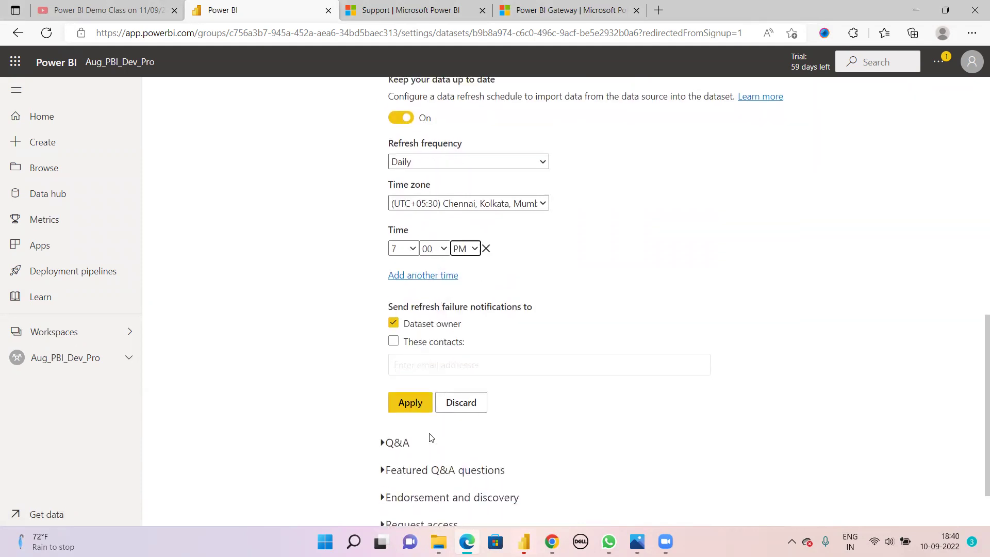
{"action": "left_click", "coordinate": [410, 401]}
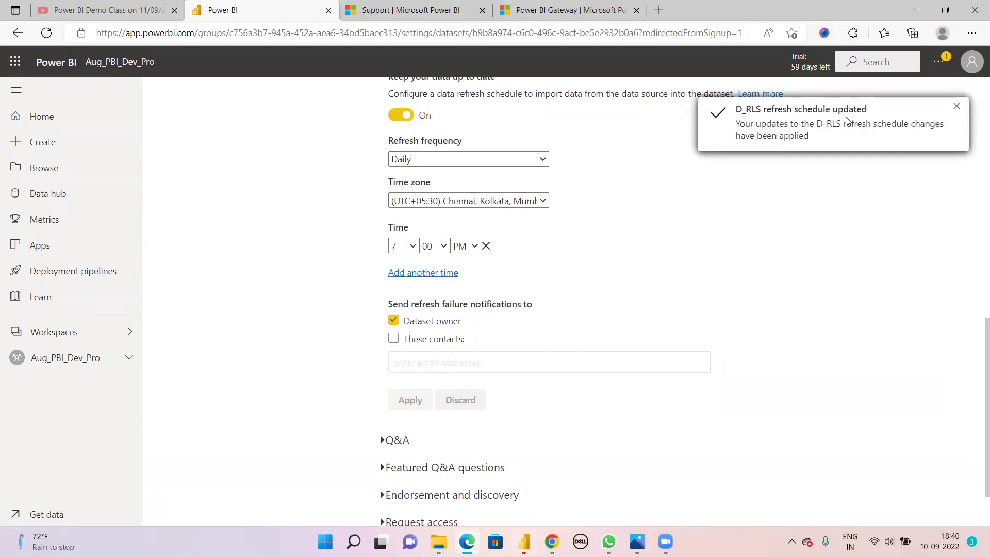
Step: Return to the Aug_PBI_Dev_Pro workspace and check the next refresh time of the D_RLS dataset
{"action": "left_click", "coordinate": [80, 332]}
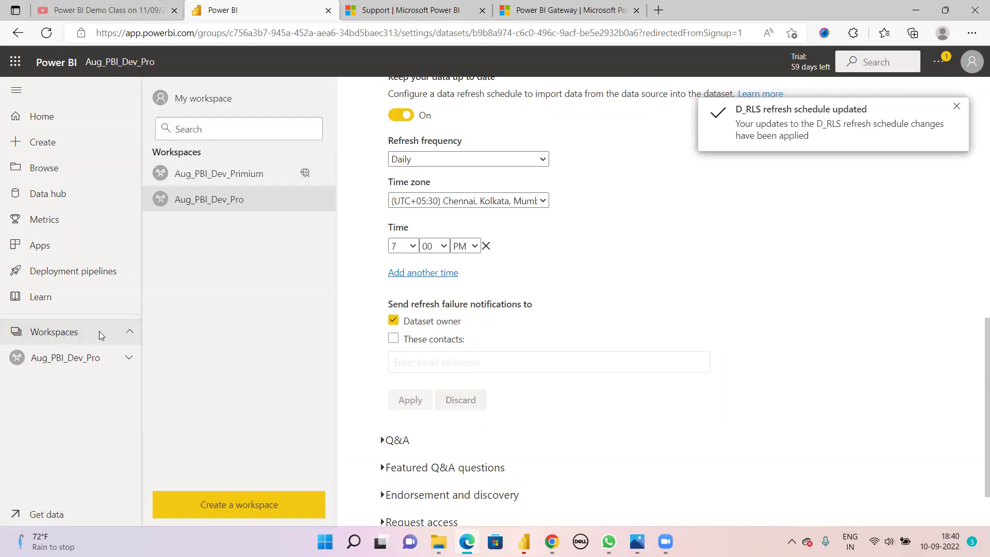
{"action": "left_click", "coordinate": [229, 201]}
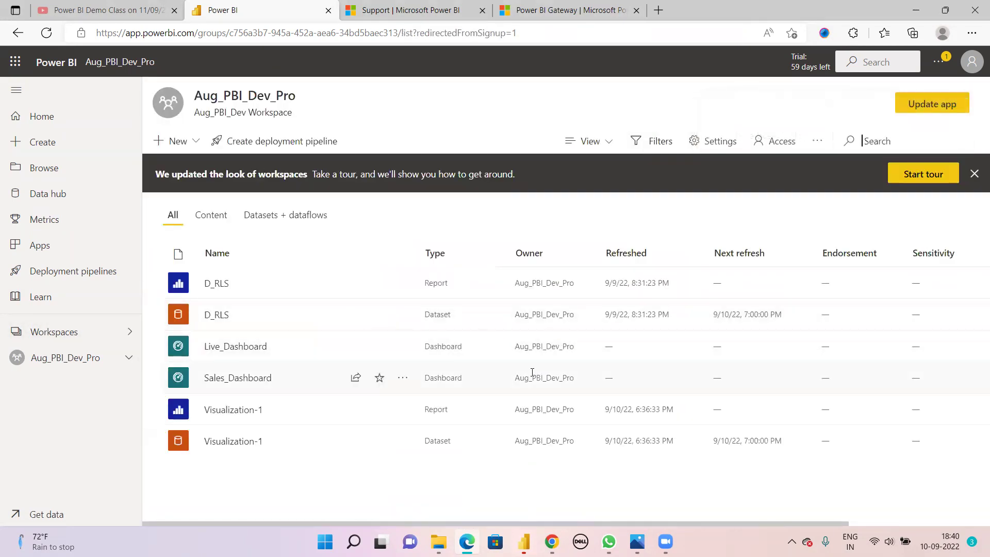
{"action": "mouse_move", "coordinate": [154, 298]}
{"action": "left_mouse_down"}
{"action": "mouse_move", "coordinate": [188, 324]}
{"action": "mouse_move", "coordinate": [988, 333]}
{"action": "left_mouse_up"}
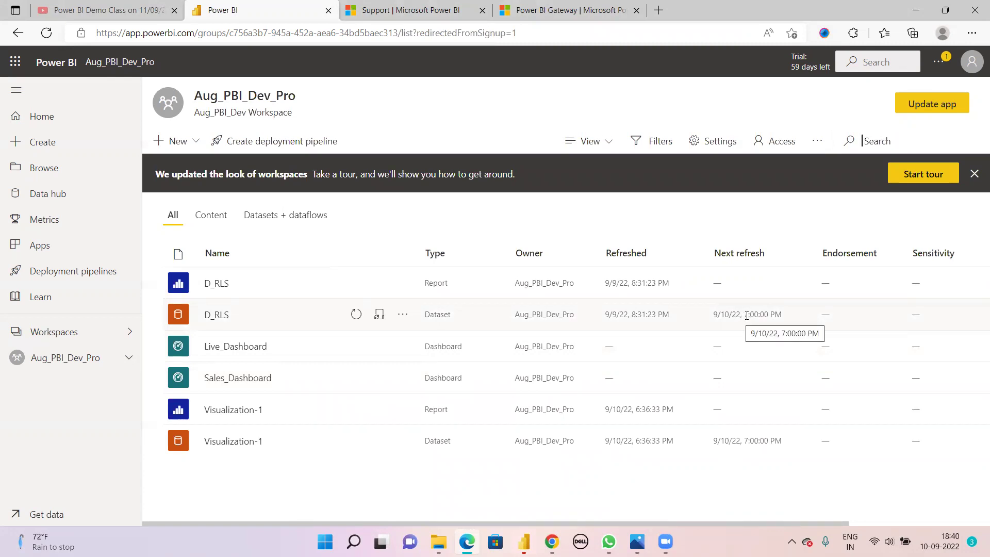
{"action": "left_click_drag", "start_coordinate": [745, 315], "coordinate": [782, 315]}
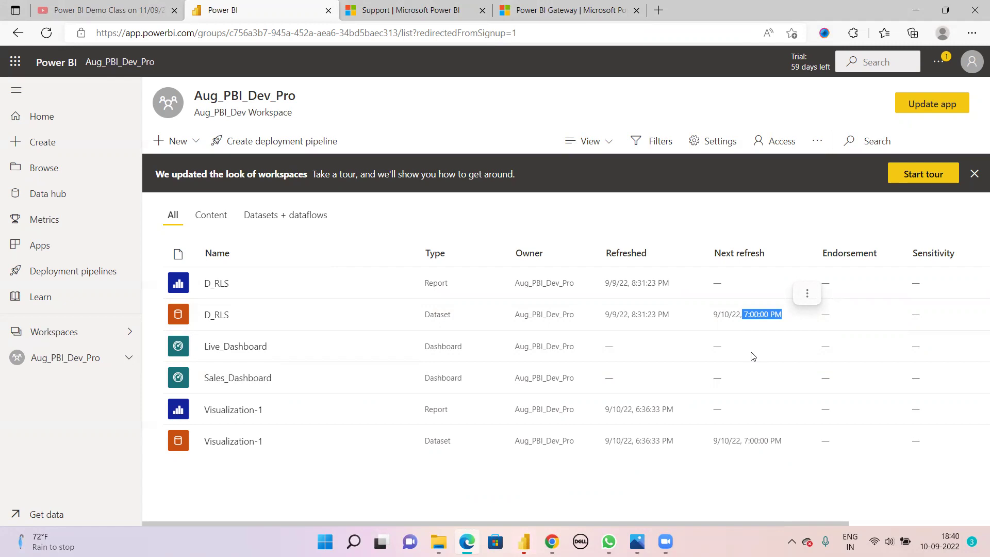
Step: Open the D_RLS dataset settings, view its scheduled refresh history, and close the history
{"action": "mouse_move", "coordinate": [250, 320]}
{"action": "left_click", "coordinate": [380, 319]}
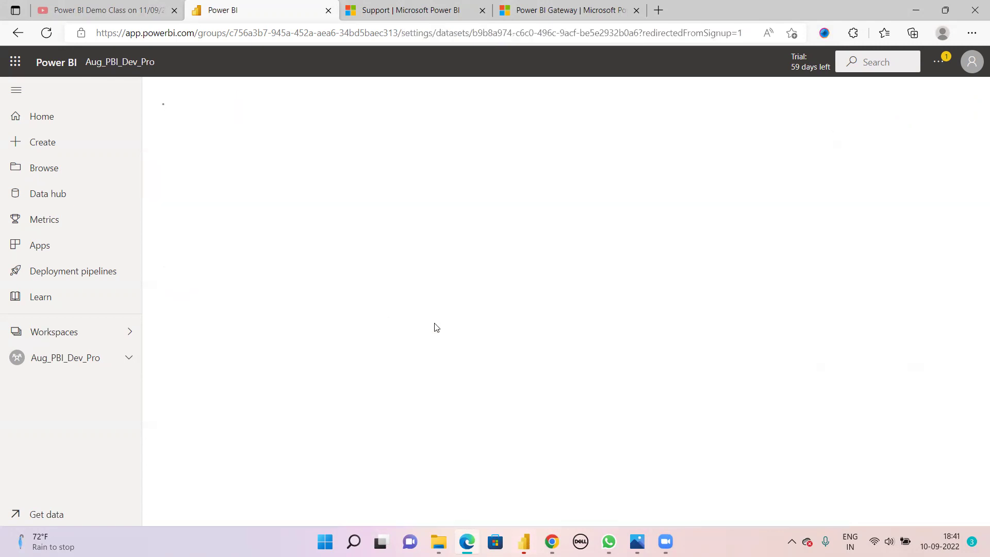
{"action": "left_click", "coordinate": [383, 247]}
{"action": "left_click", "coordinate": [383, 247]}
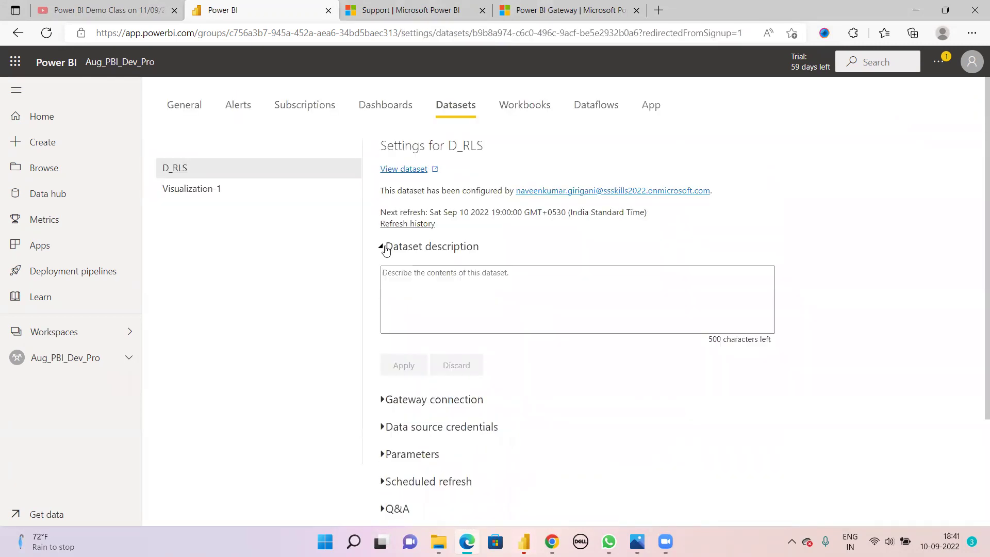
{"action": "left_click", "coordinate": [407, 223]}
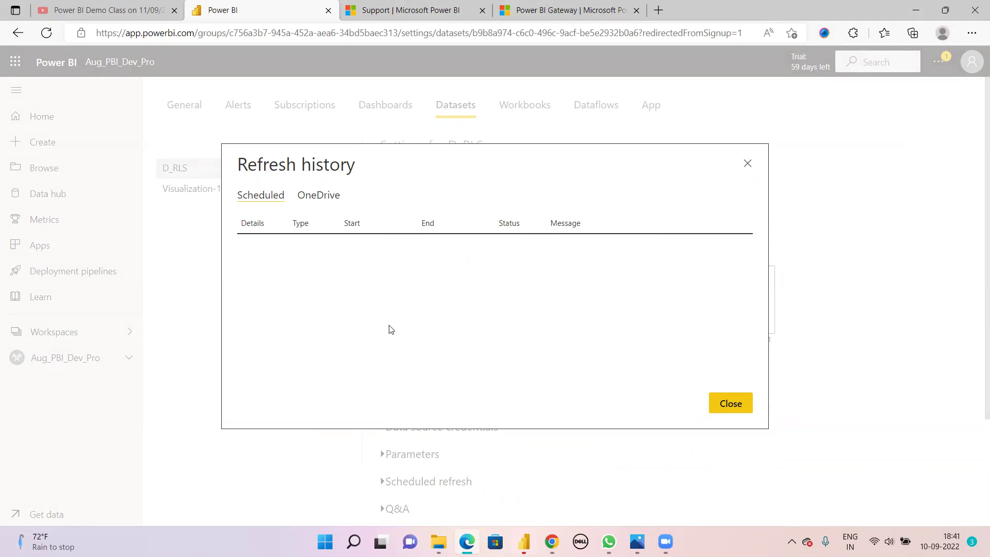
{"action": "left_click", "coordinate": [729, 403]}
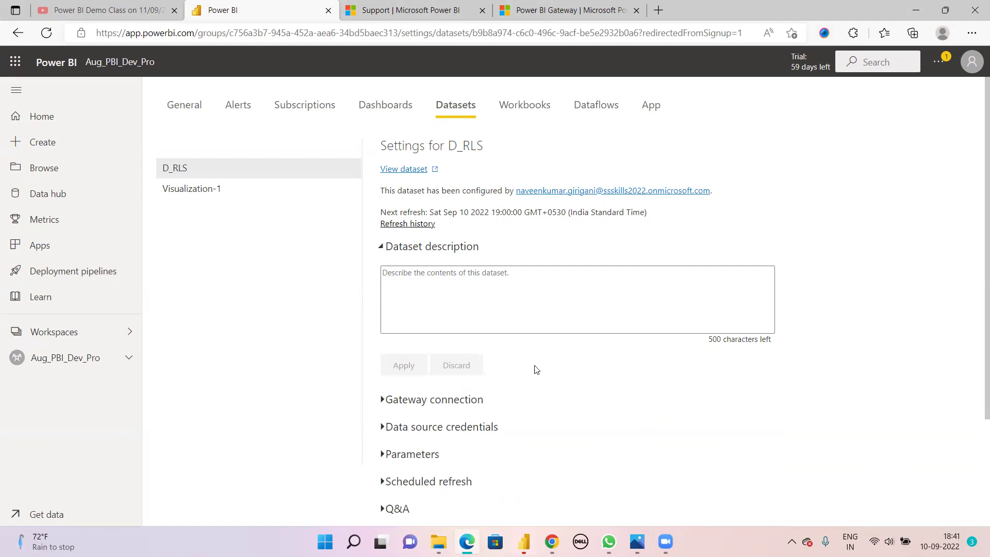
Step: Open the list of workspaces
{"action": "left_click", "coordinate": [60, 323]}
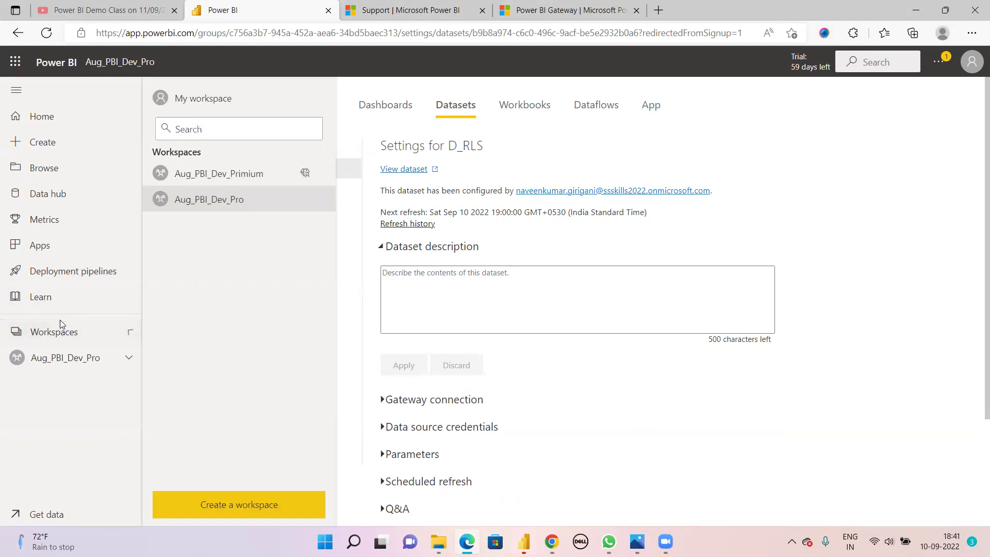